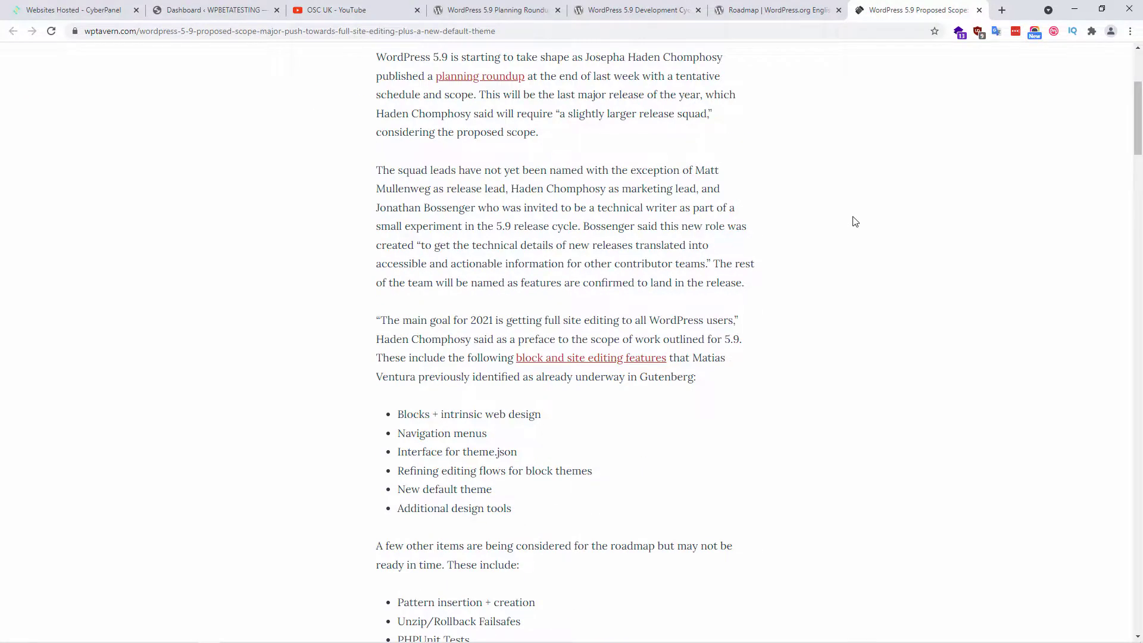
# Read the WP Tavern article's lists of proposed WordPress 5.9 features, highlighting the theme.json and improved compatibility items.
pyautogui.scroll(4, 855, 221)
pyautogui.scroll(-9, 856, 222)
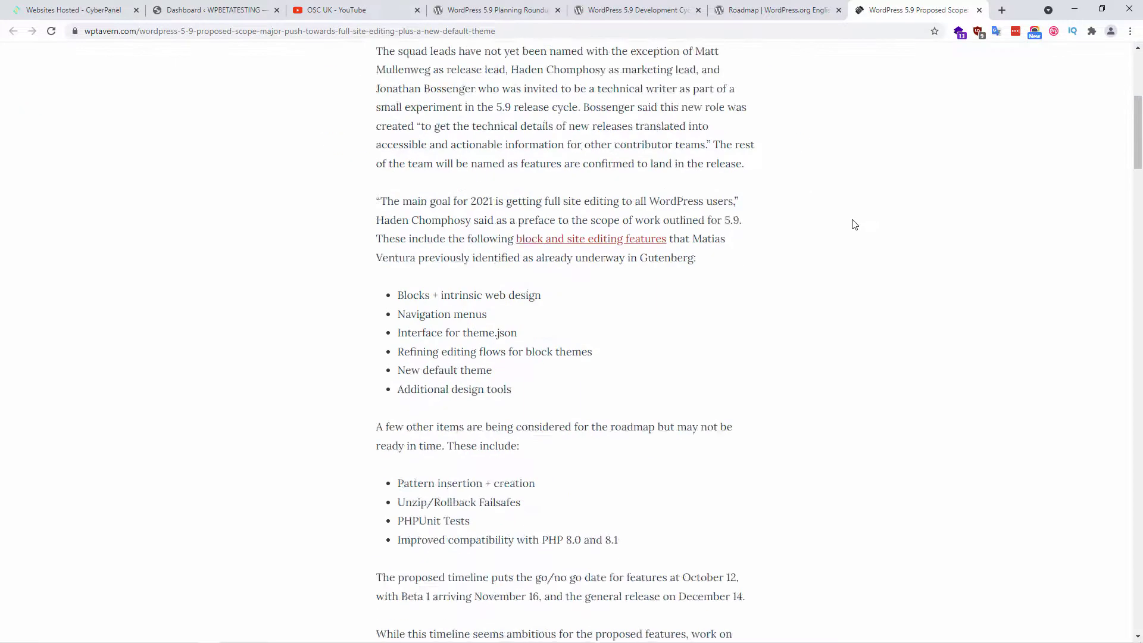
pyautogui.scroll(1, 854, 226)
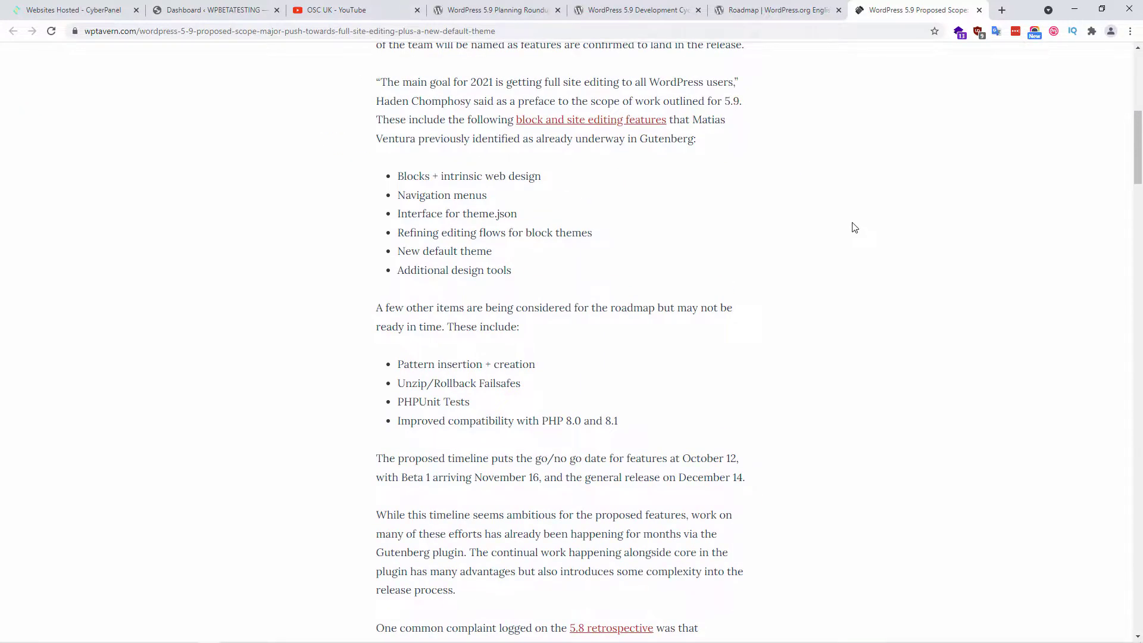
pyautogui.scroll(5, 854, 227)
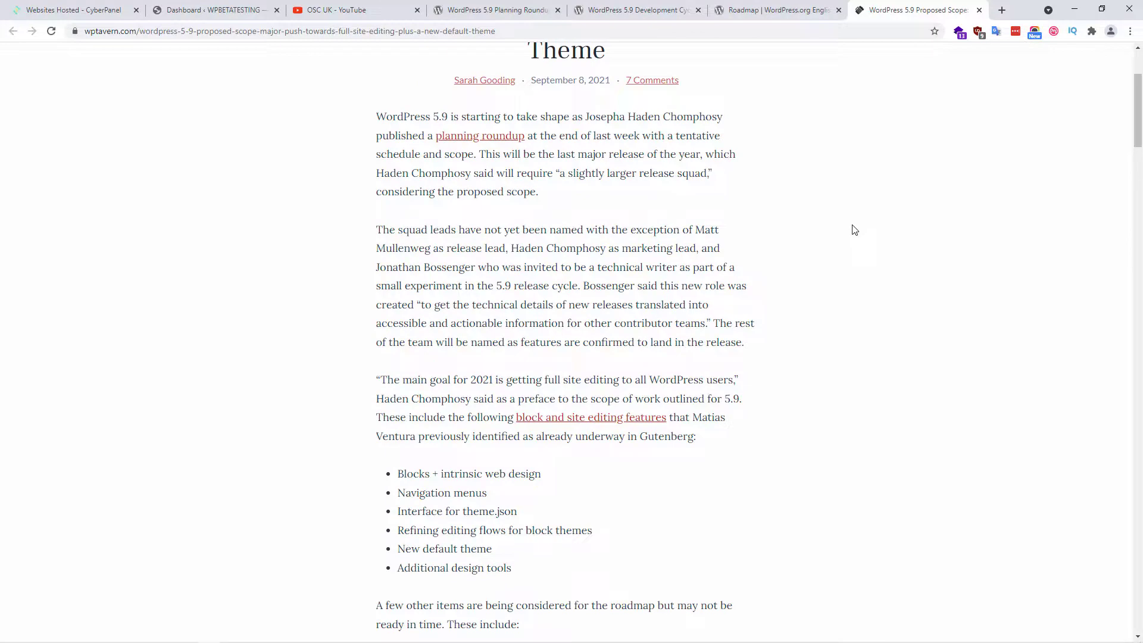
pyautogui.scroll(-1, 851, 236)
pyautogui.scroll(4, 847, 242)
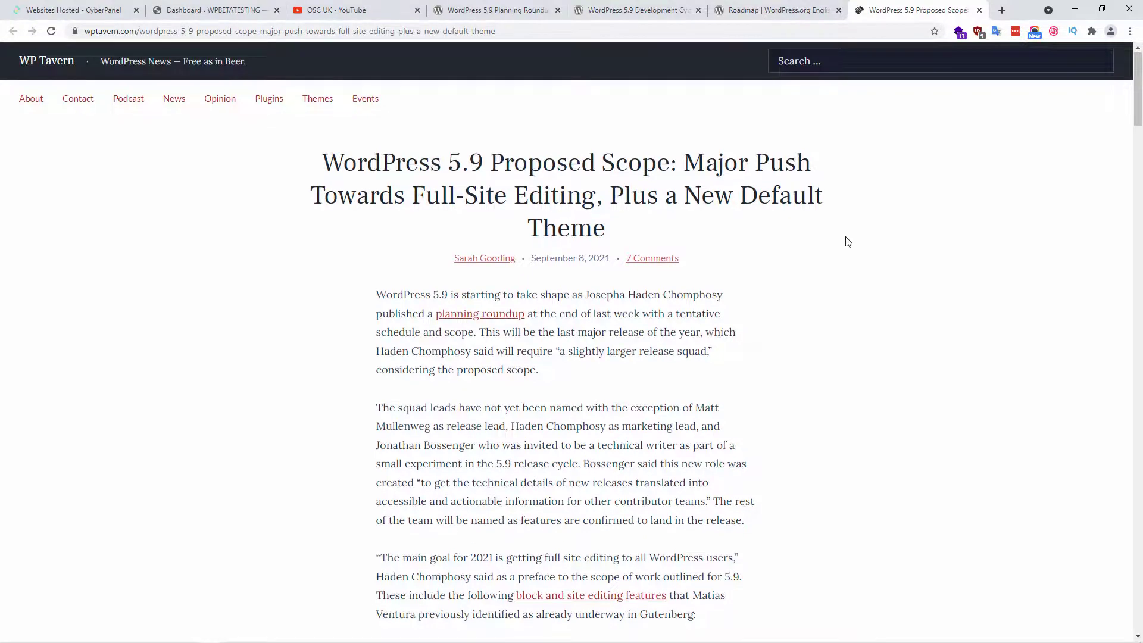
pyautogui.scroll(-5, 848, 242)
pyautogui.scroll(-2, 848, 242)
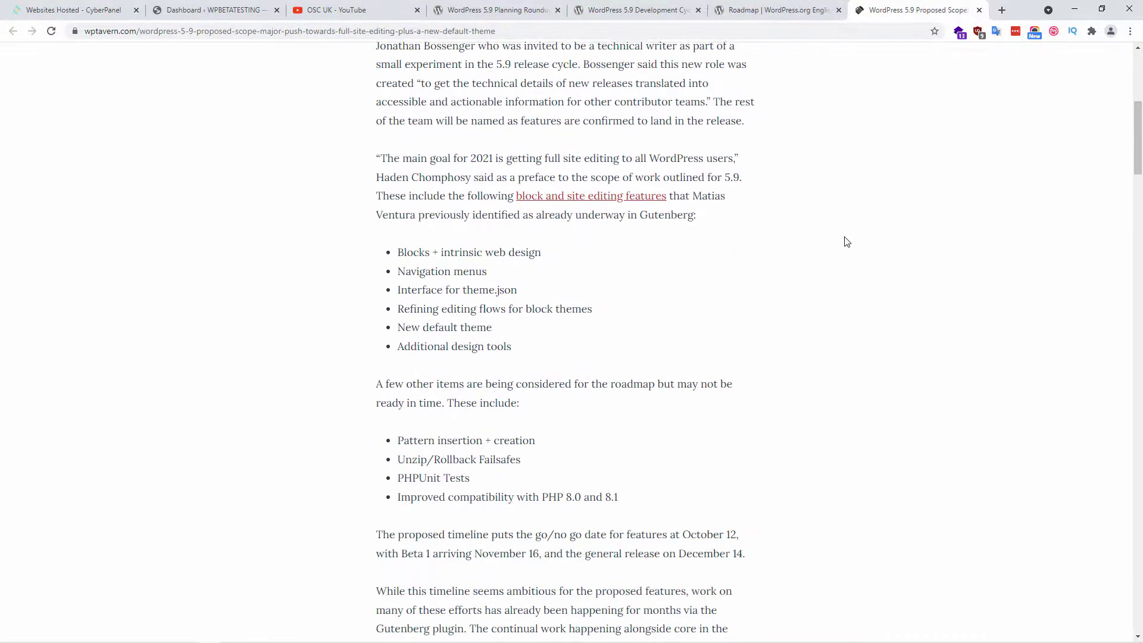
pyautogui.moveTo(404, 241); pyautogui.dragTo(473, 273)
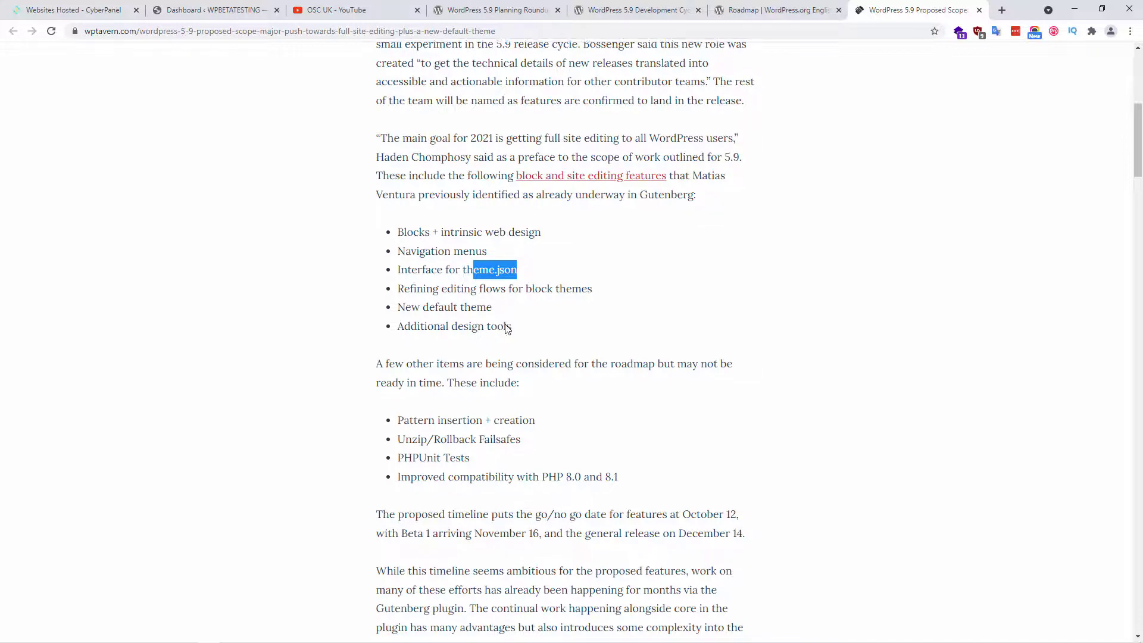
pyautogui.scroll(-2, 492, 305)
pyautogui.moveTo(418, 362); pyautogui.dragTo(397, 362)
pyautogui.moveTo(495, 355); pyautogui.dragTo(515, 356)
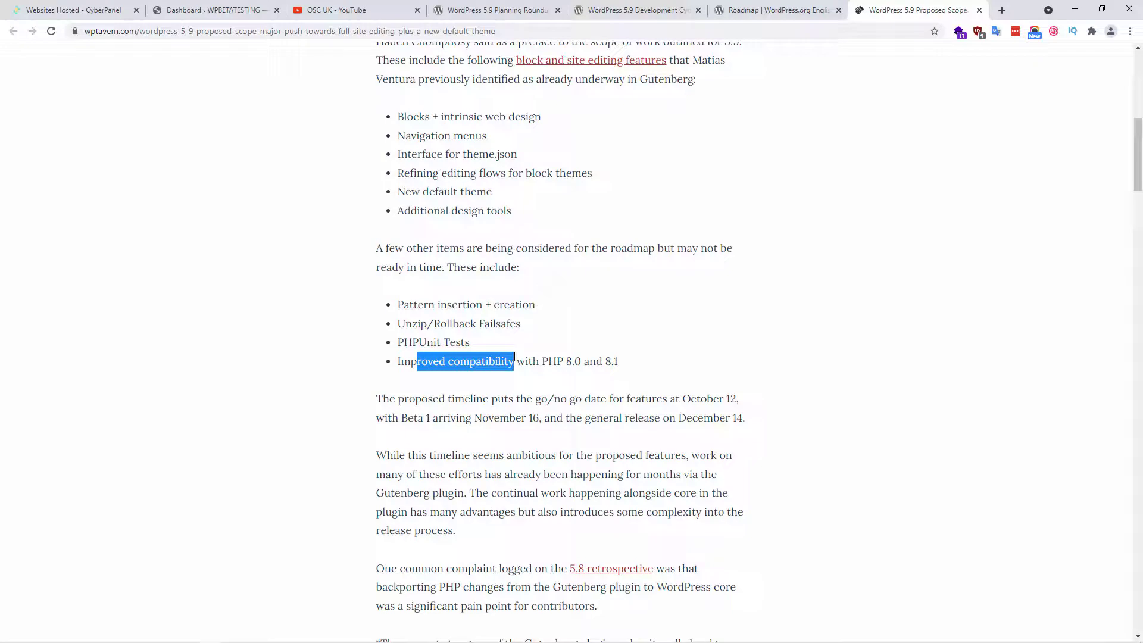
# Switch to the WPBETATESTING dashboard, open the About WordPress page and review what is new in the installed release.
pyautogui.click(222, 6)
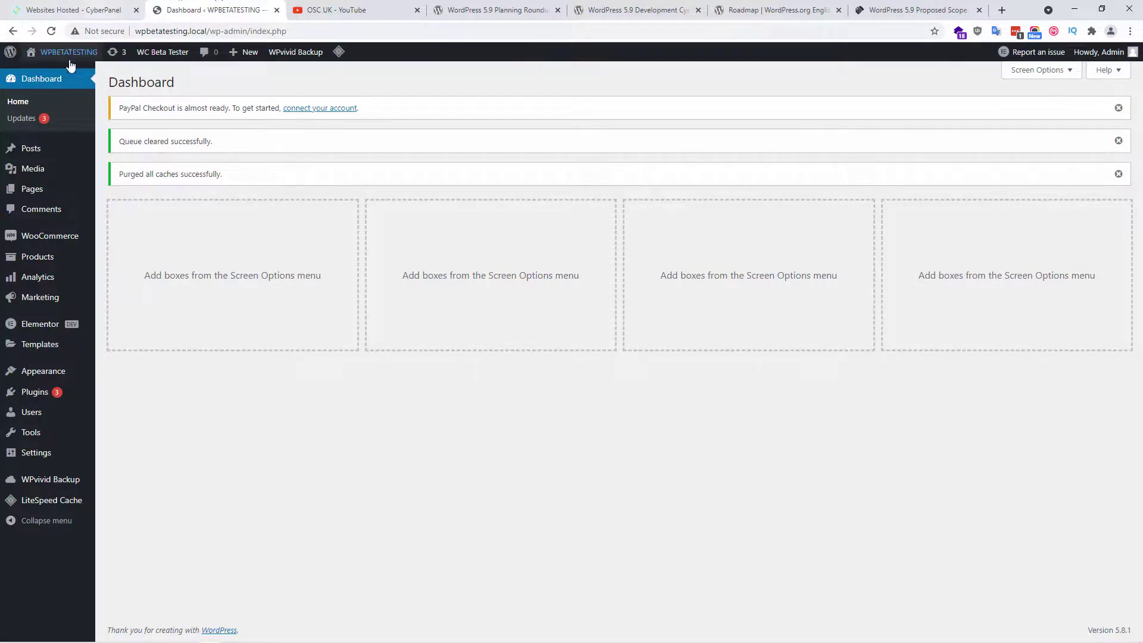
pyautogui.moveTo(35, 54)
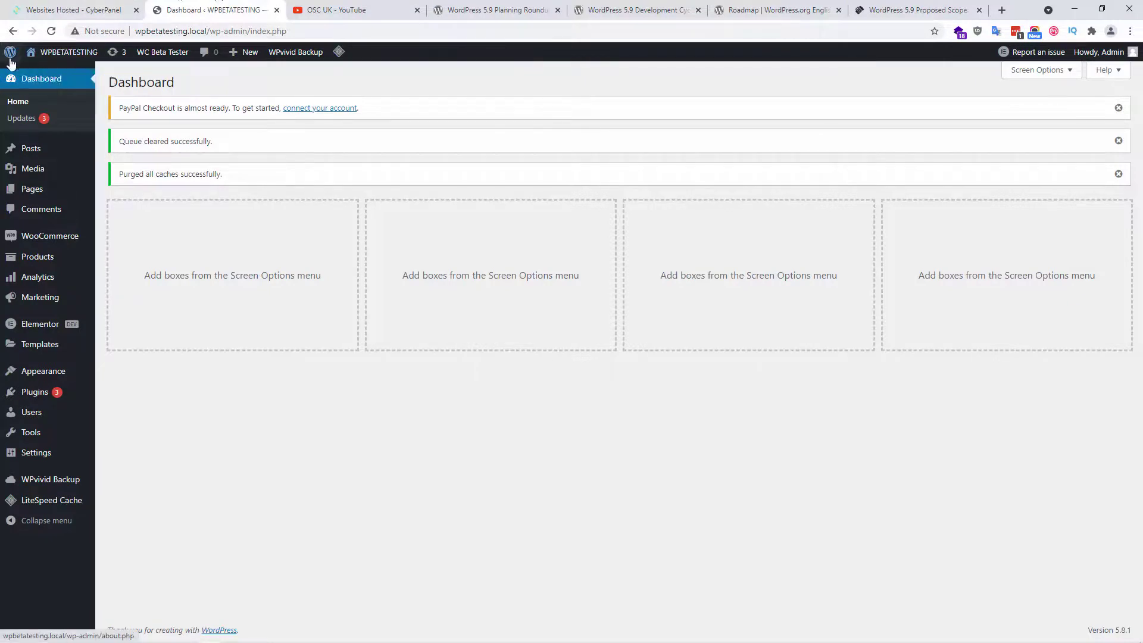
pyautogui.click(16, 78)
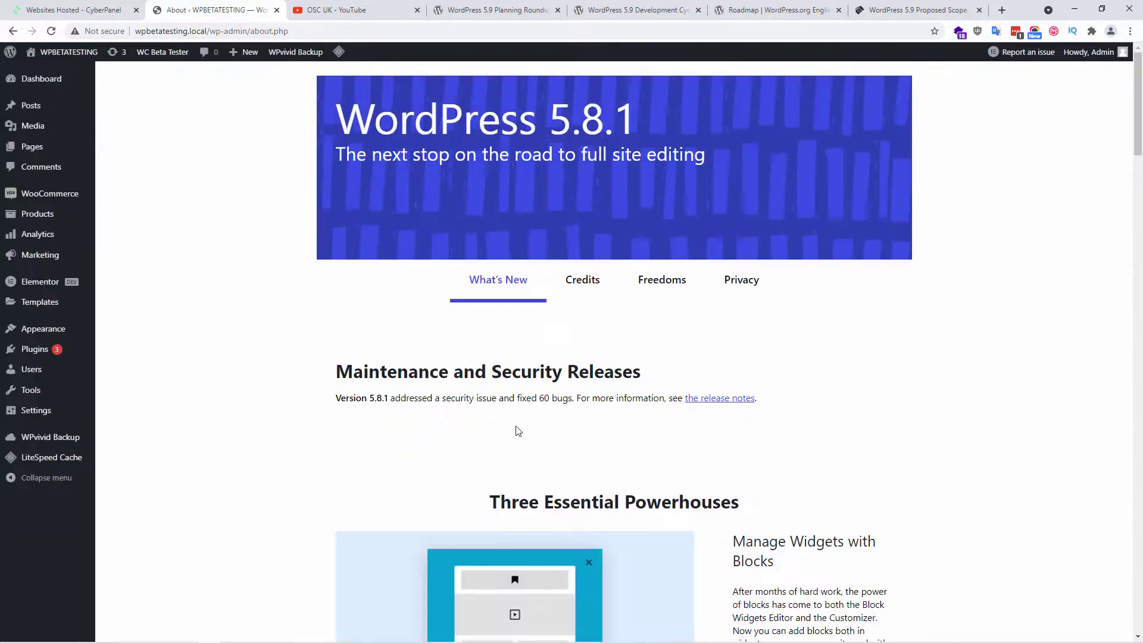
pyautogui.scroll(-3, 1140, 202)
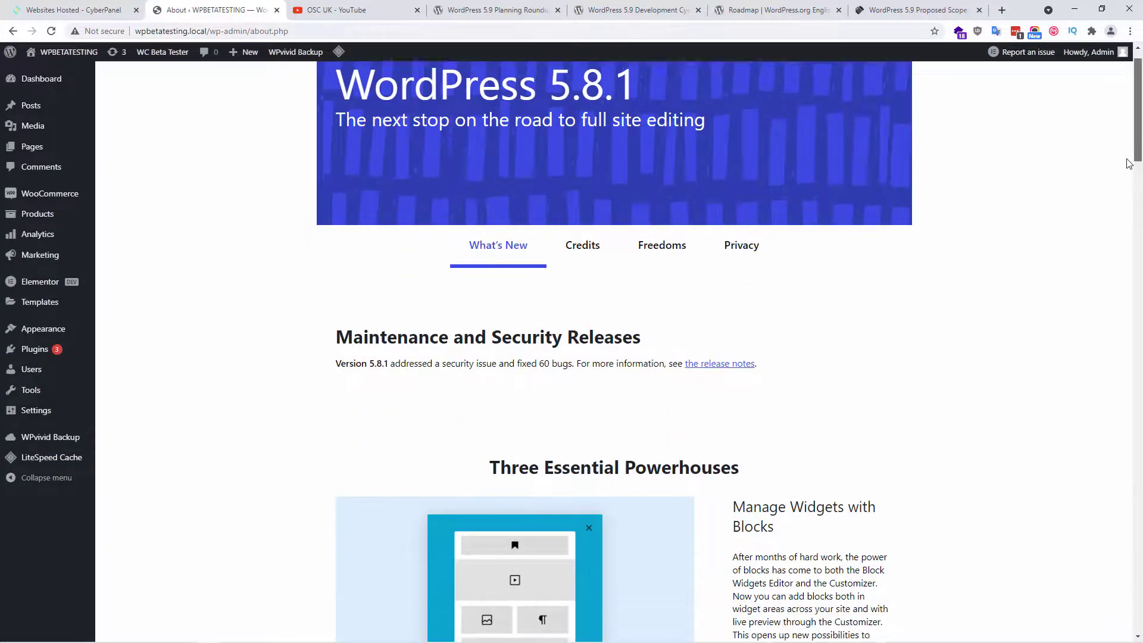
pyautogui.scroll(-8, 1117, 188)
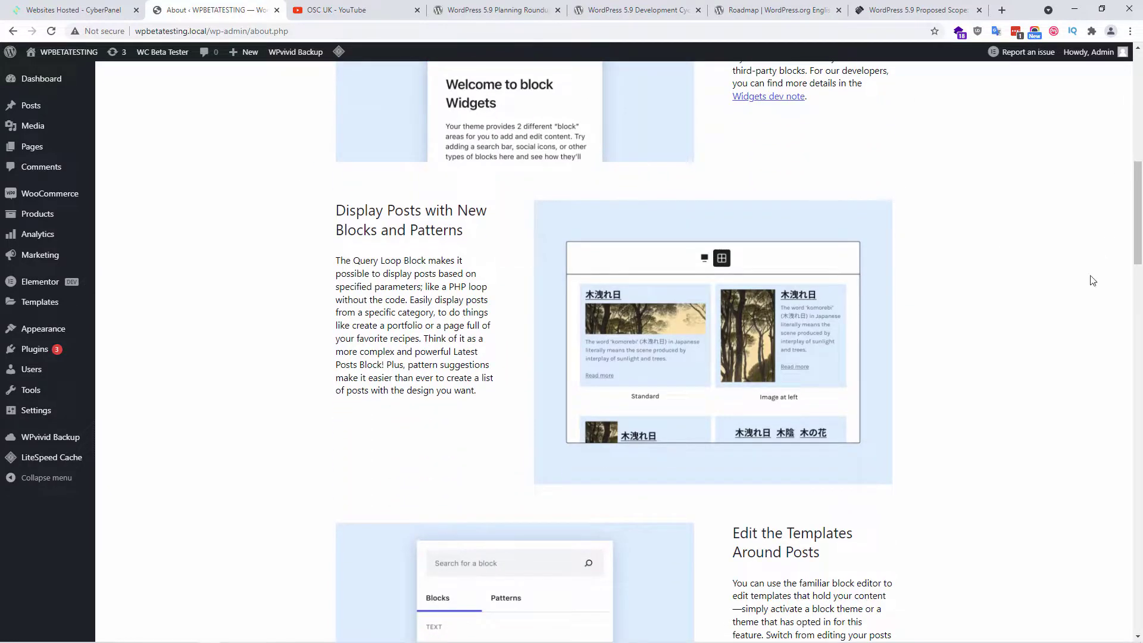
pyautogui.scroll(-3, 1138, 304)
pyautogui.scroll(-10, 1138, 304)
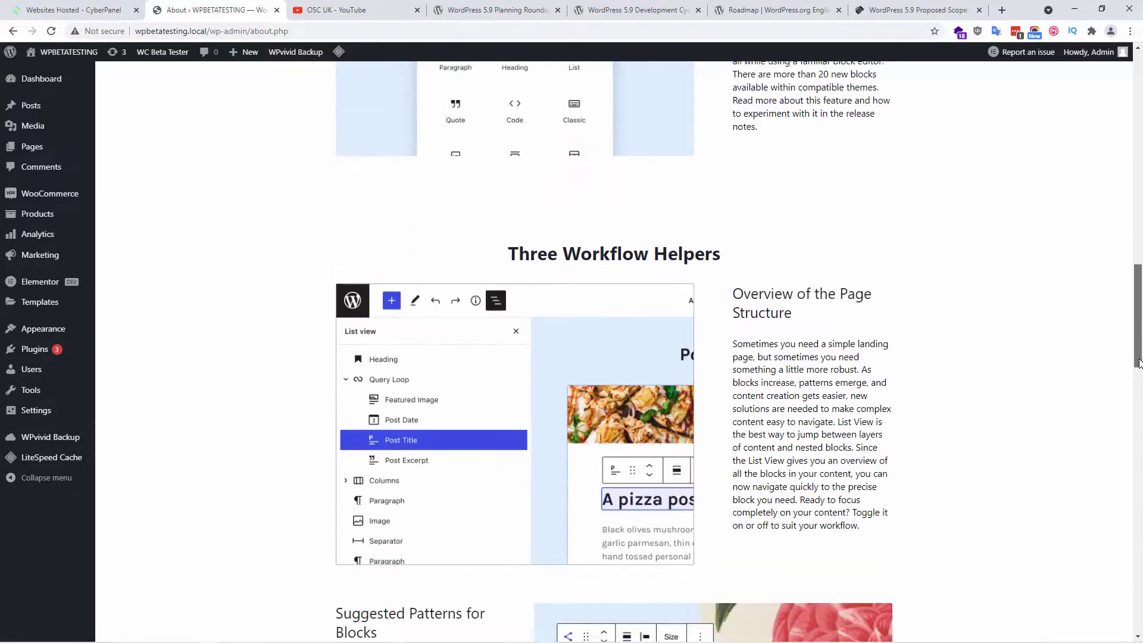
pyautogui.scroll(-9, 1140, 379)
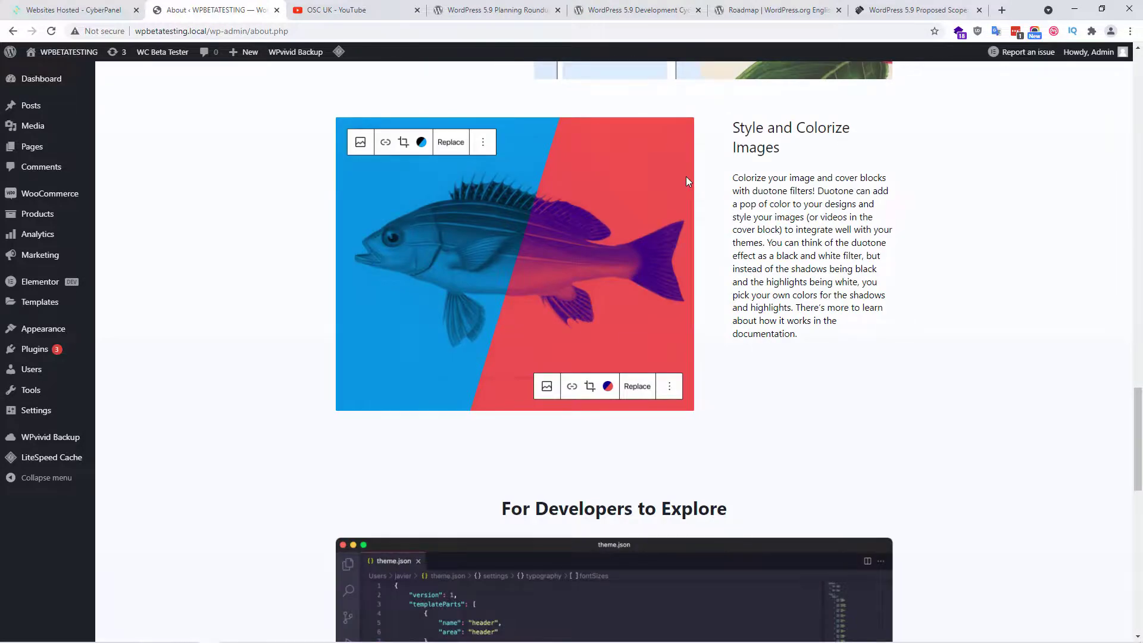
pyautogui.scroll(-9, 686, 177)
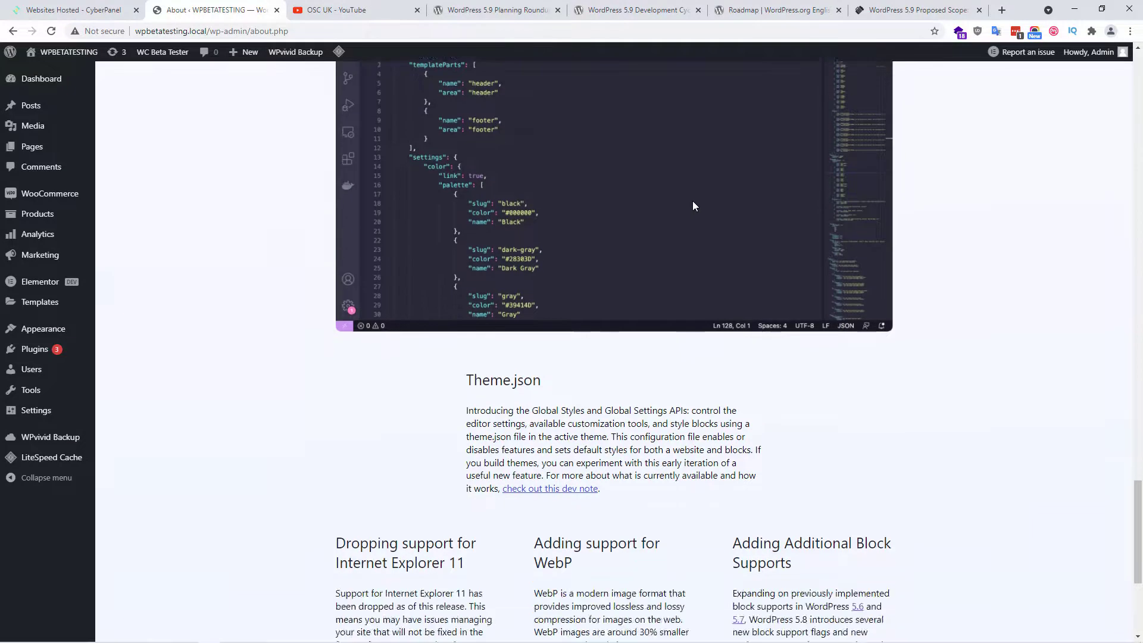
pyautogui.scroll(-3, 693, 205)
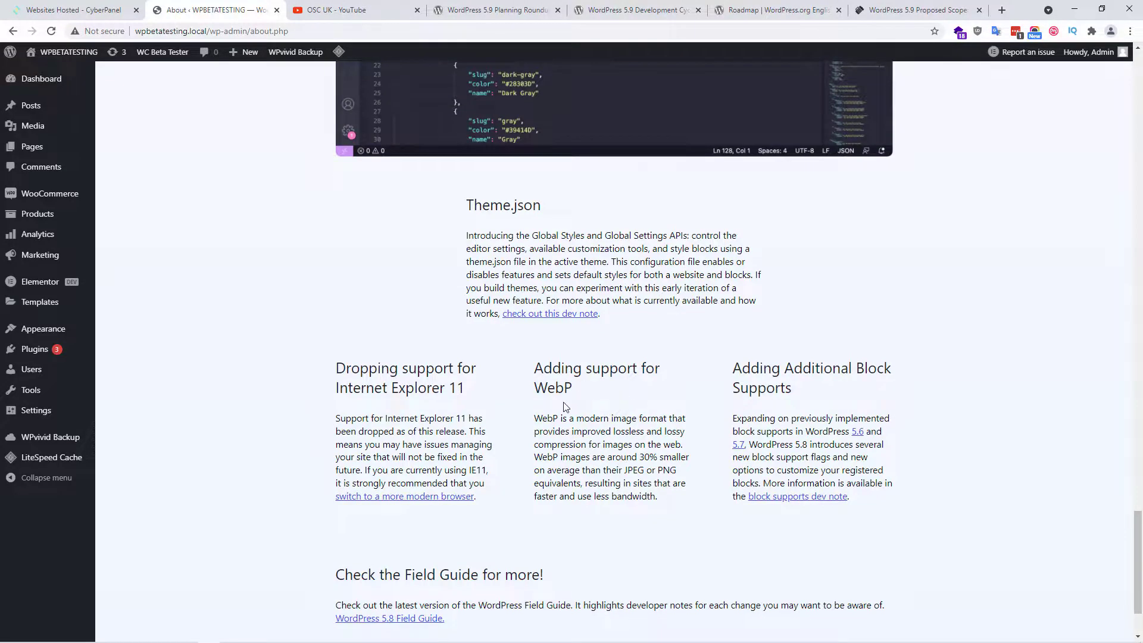
pyautogui.scroll(13, 564, 405)
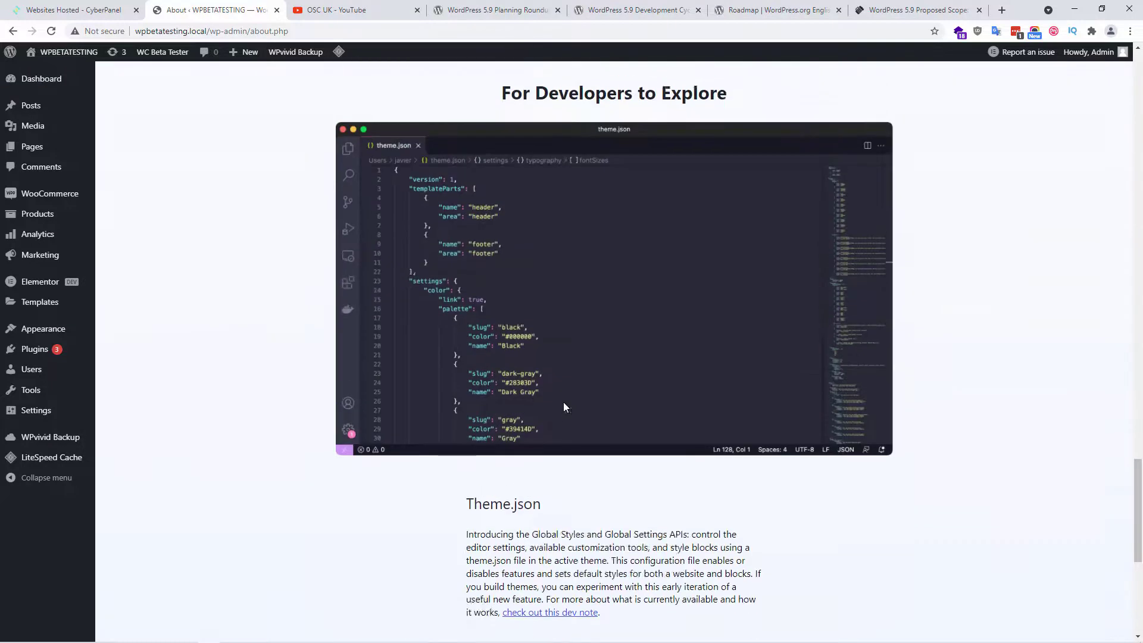
# Show the installed plugins and open the Elementor 3.5.0-dev33 version details in a new tab, highlighting the site address.
pyautogui.click(41, 355)
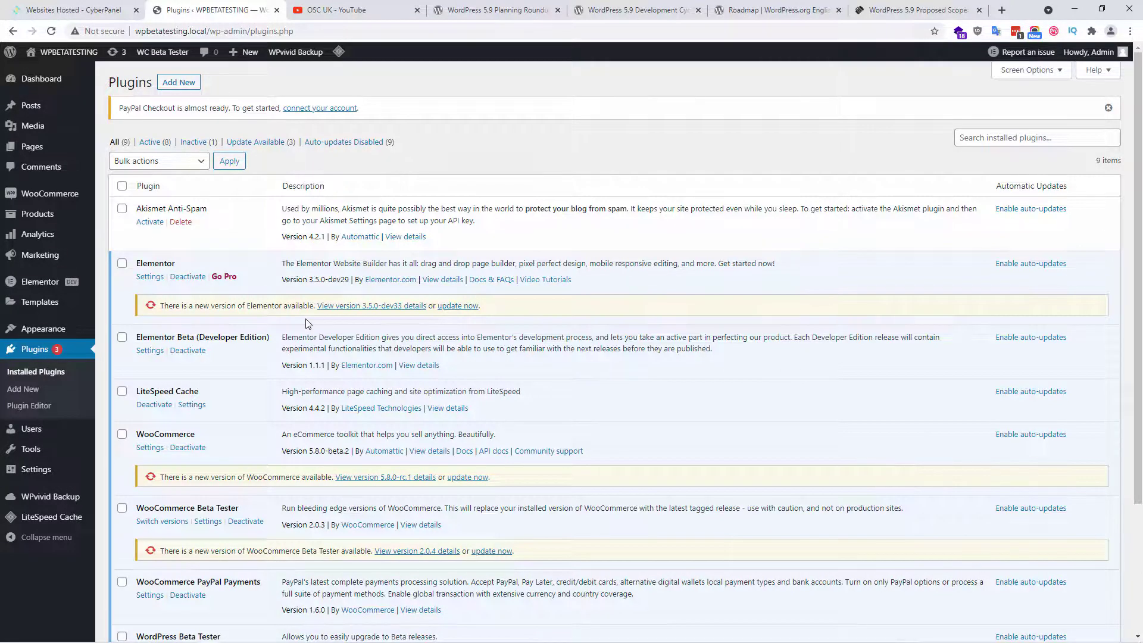
pyautogui.scroll(-1, 307, 321)
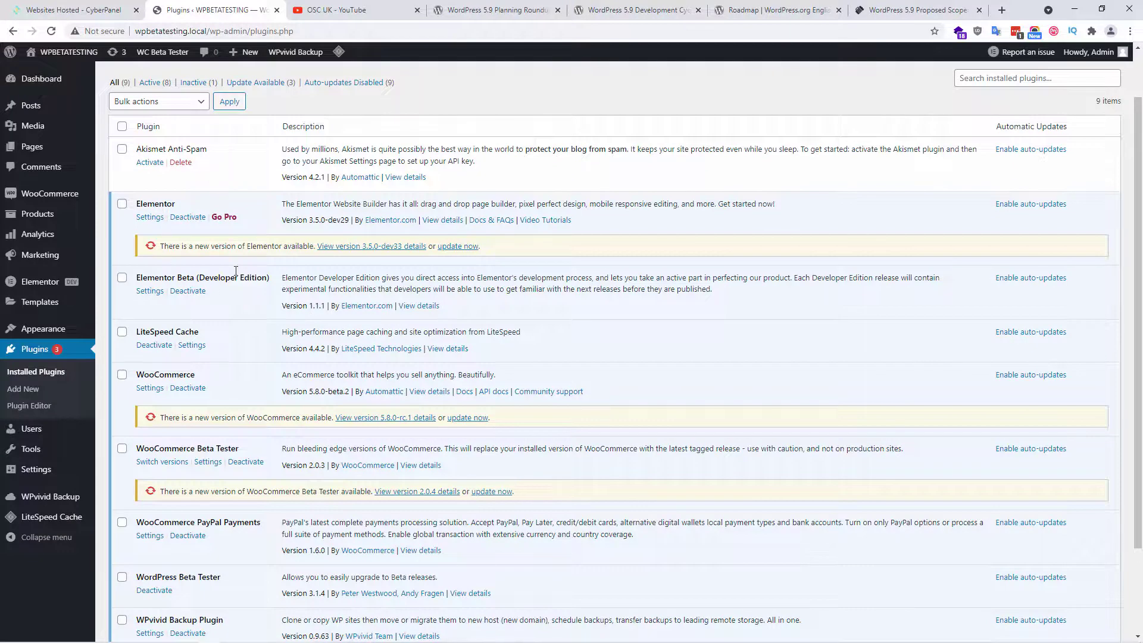
pyautogui.middleClick(396, 251)
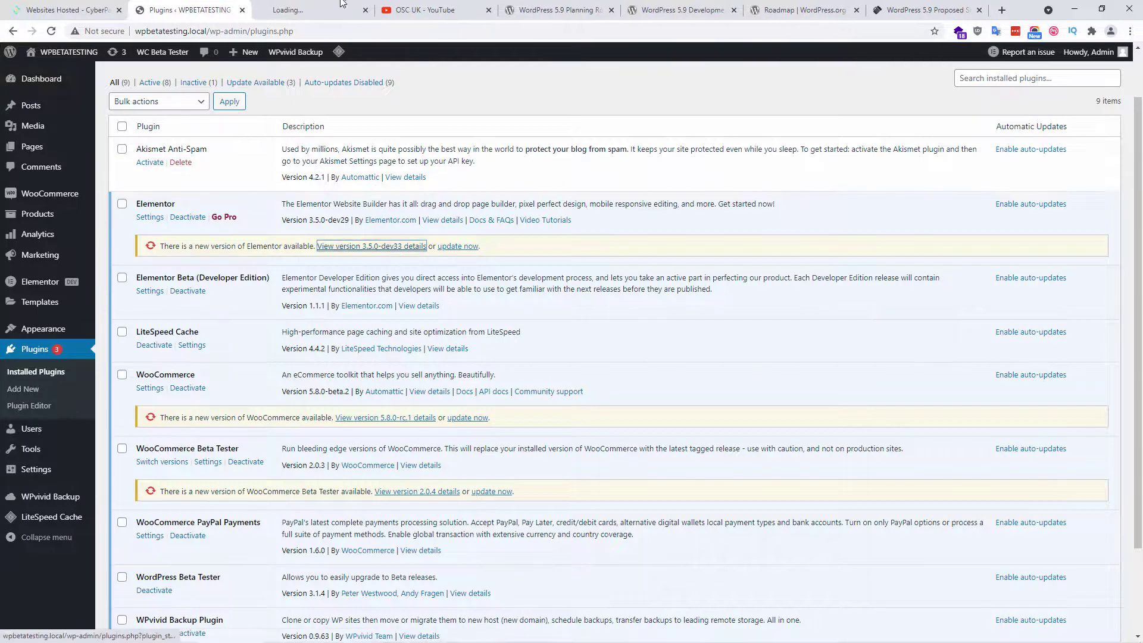
pyautogui.click(330, 8)
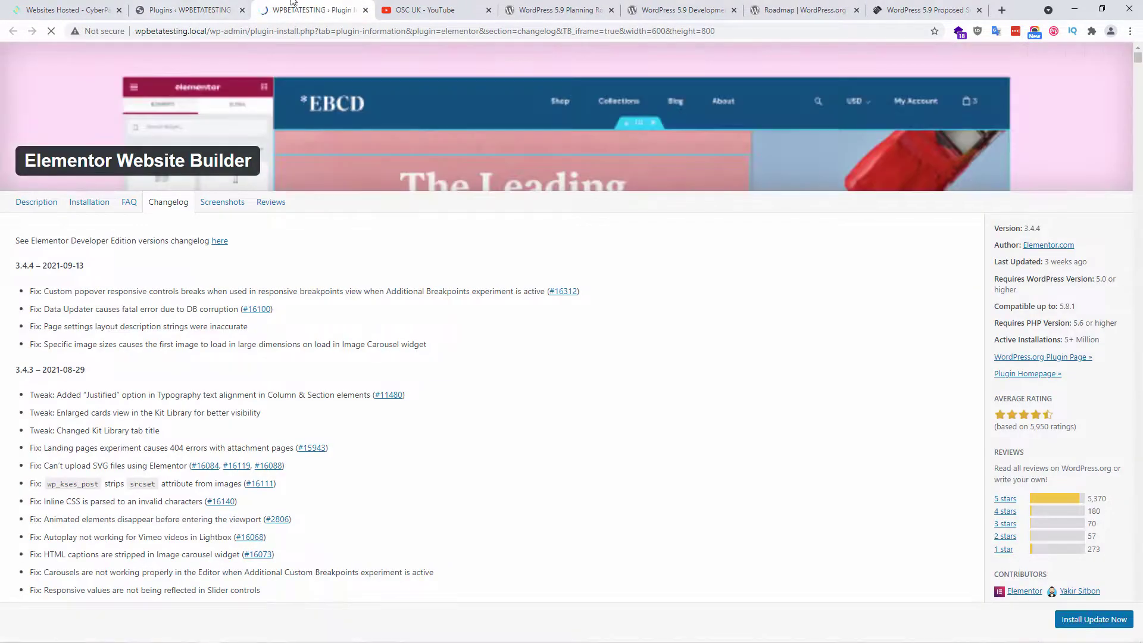
pyautogui.moveTo(135, 31); pyautogui.dragTo(192, 37)
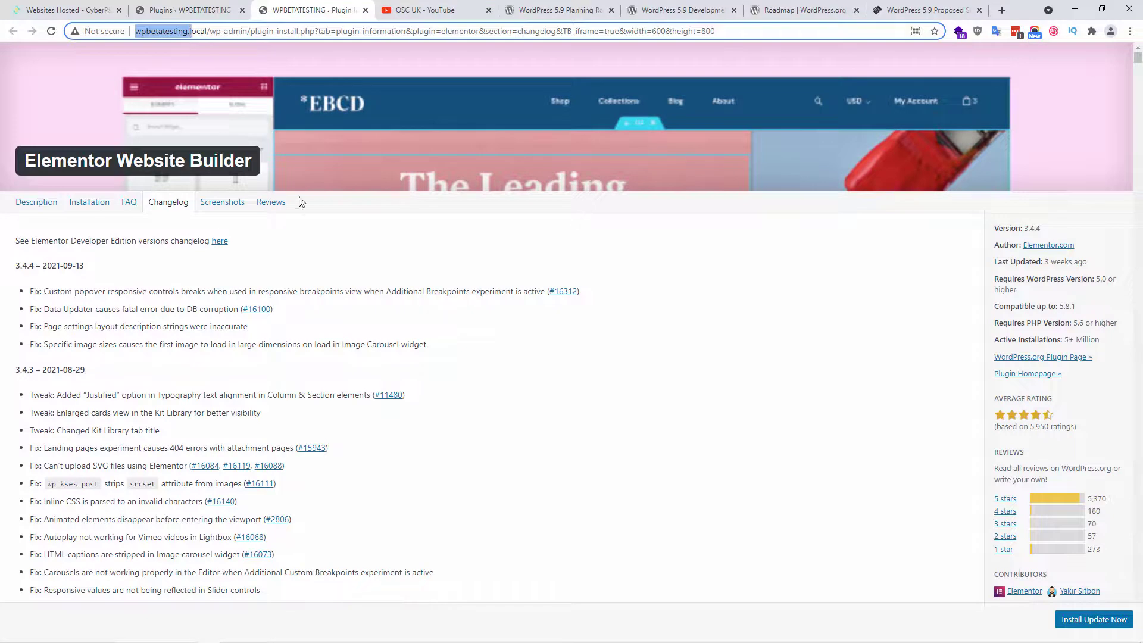
# Check the list of hosted websites in CyberPanel and return to the installed plugins of the WPBETATESTING site.
pyautogui.click(34, 5)
pyautogui.scroll(5, 186, 168)
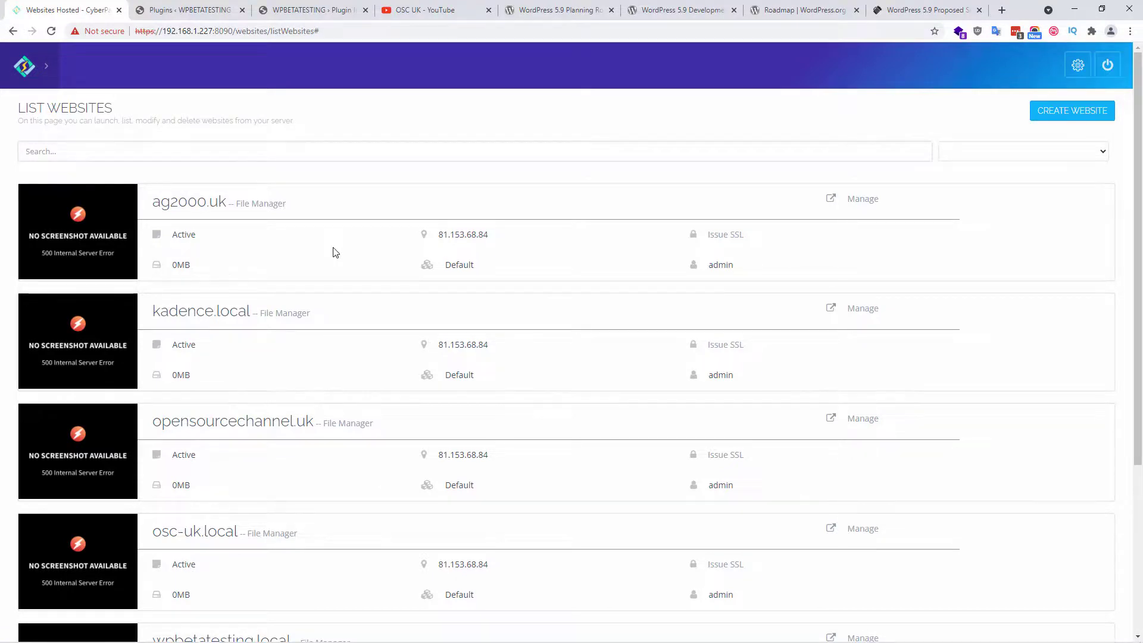
pyautogui.click(179, 8)
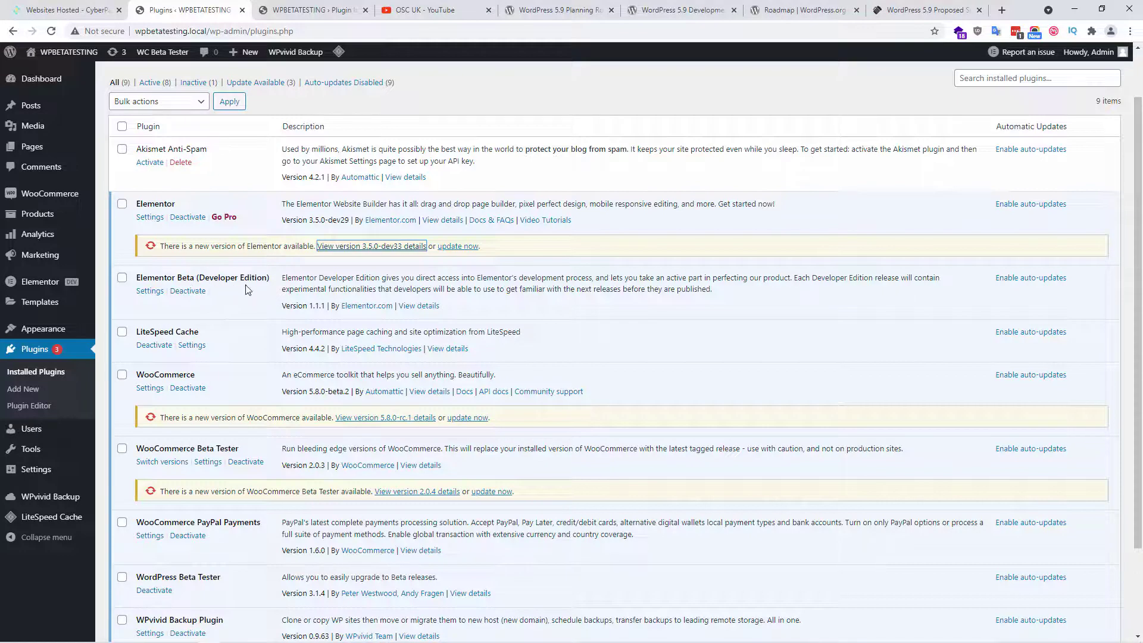
# Open the Add Plugins page in a new tab, close the Elementor details tab, and search for "beta" plugins.
pyautogui.middleClick(31, 396)
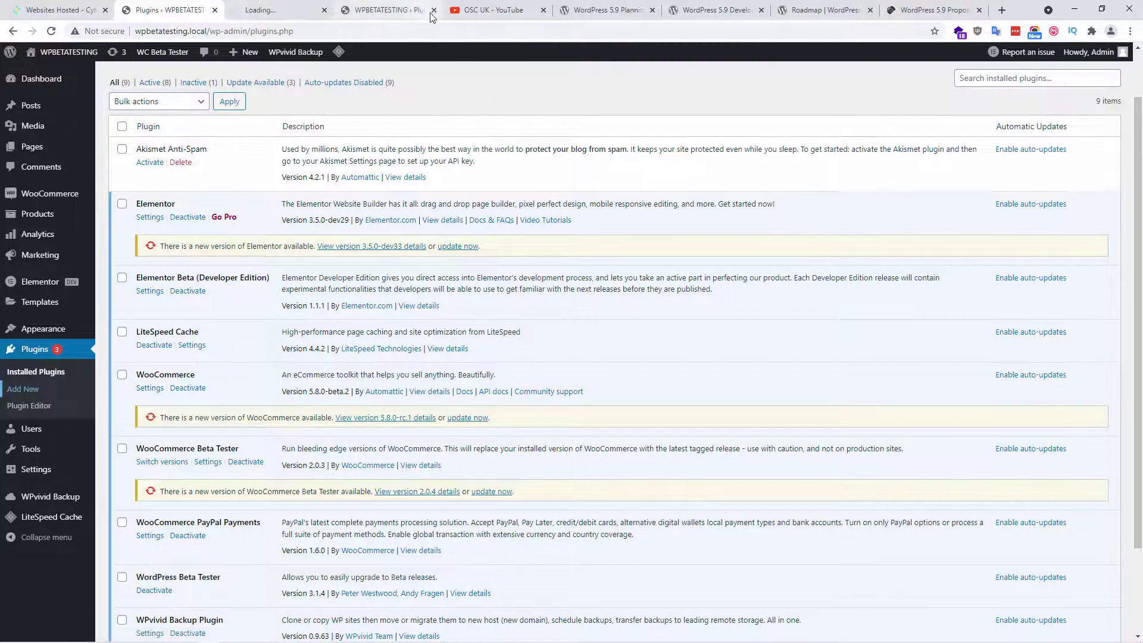
pyautogui.click(433, 11)
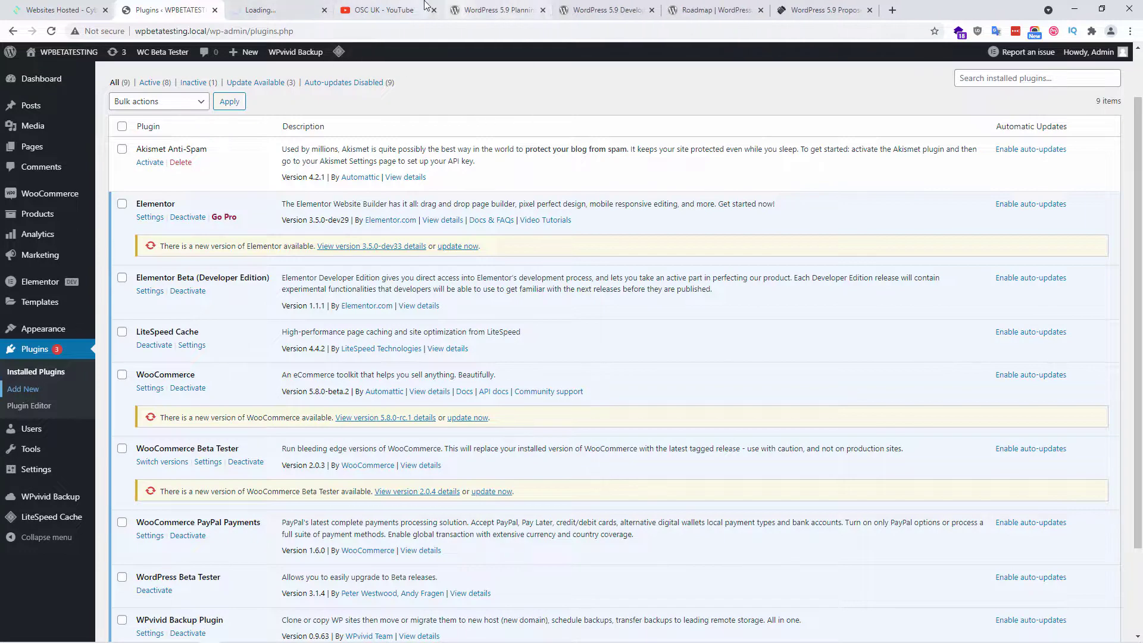
pyautogui.click(271, 8)
pyautogui.click(1004, 146)
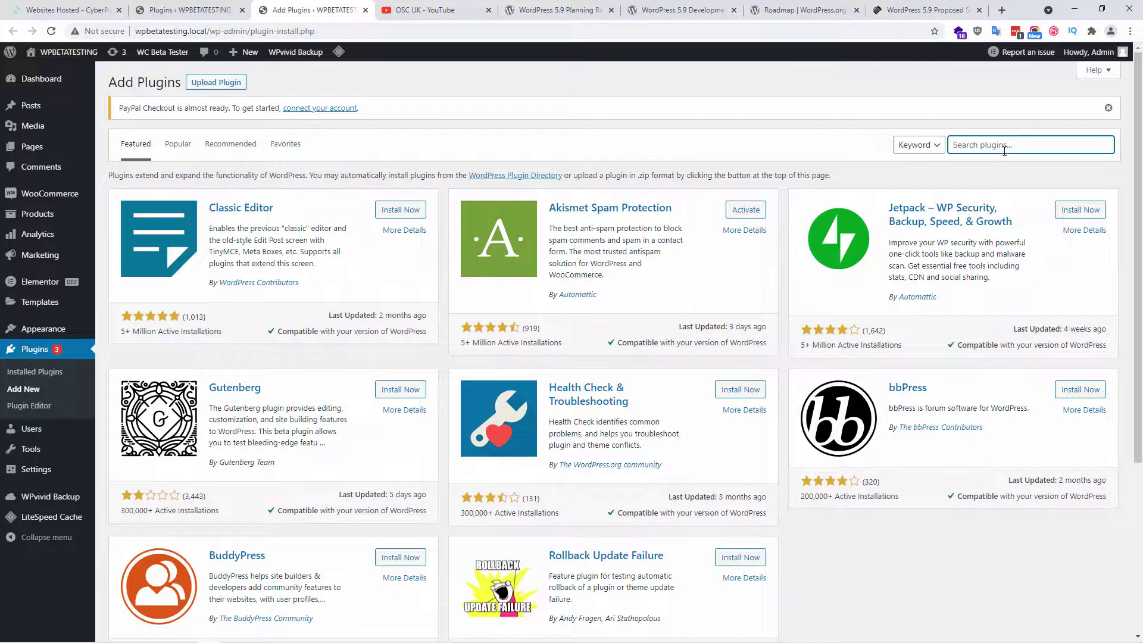
pyautogui.write('beta')
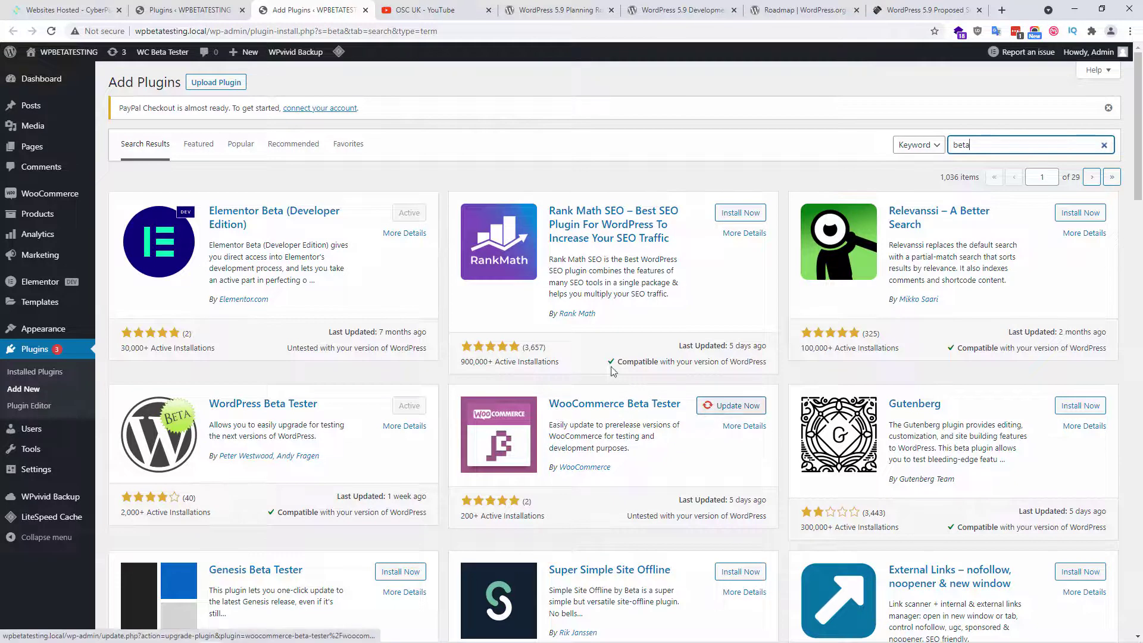
pyautogui.scroll(-2, 266, 290)
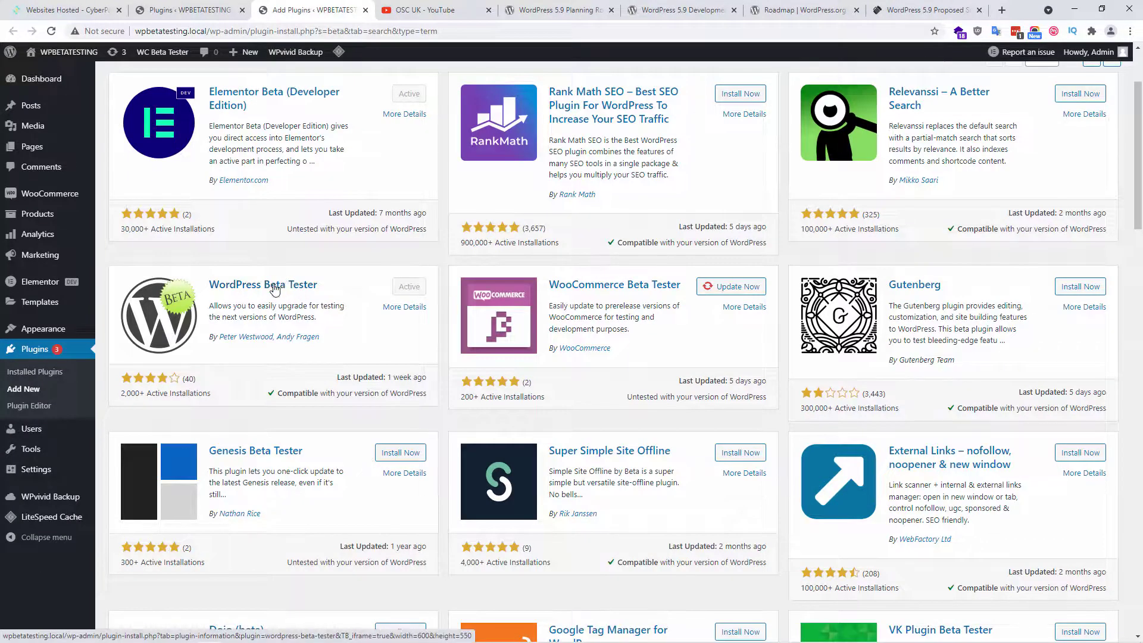
pyautogui.scroll(-1, 274, 290)
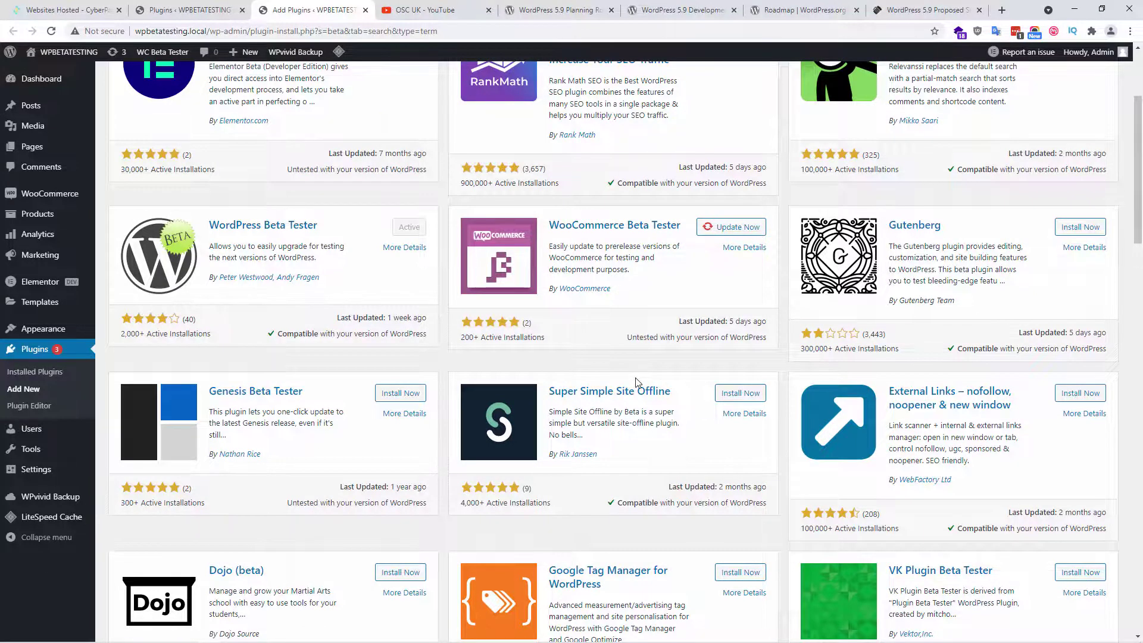
# Return to the installed plugins and update Elementor to version 3.5.0-dev33.
pyautogui.click(18, 376)
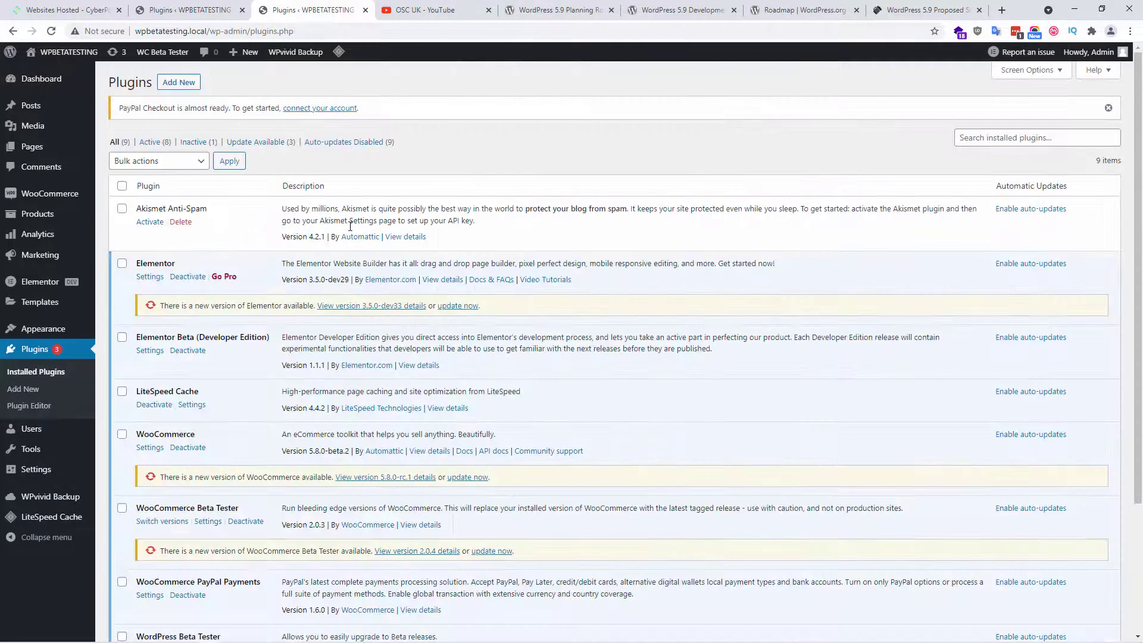
pyautogui.doubleClick(332, 279)
pyautogui.click(453, 307)
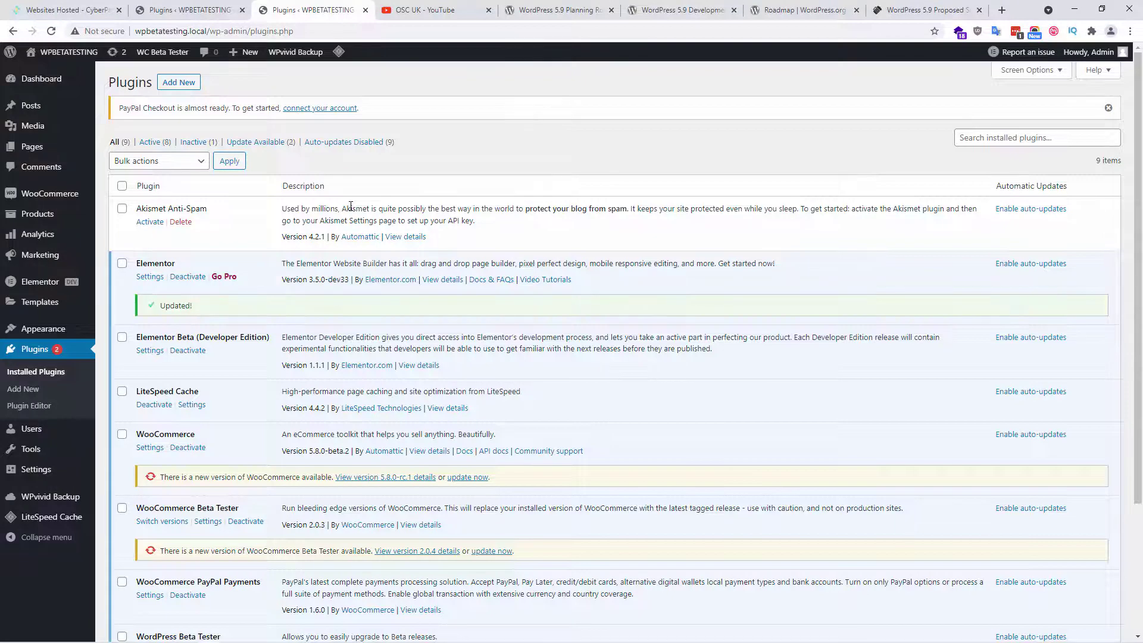
# Start the WooCommerce update to version 5.8.0-rc.1 and highlight the plugin's current version number.
pyautogui.scroll(-3, 351, 208)
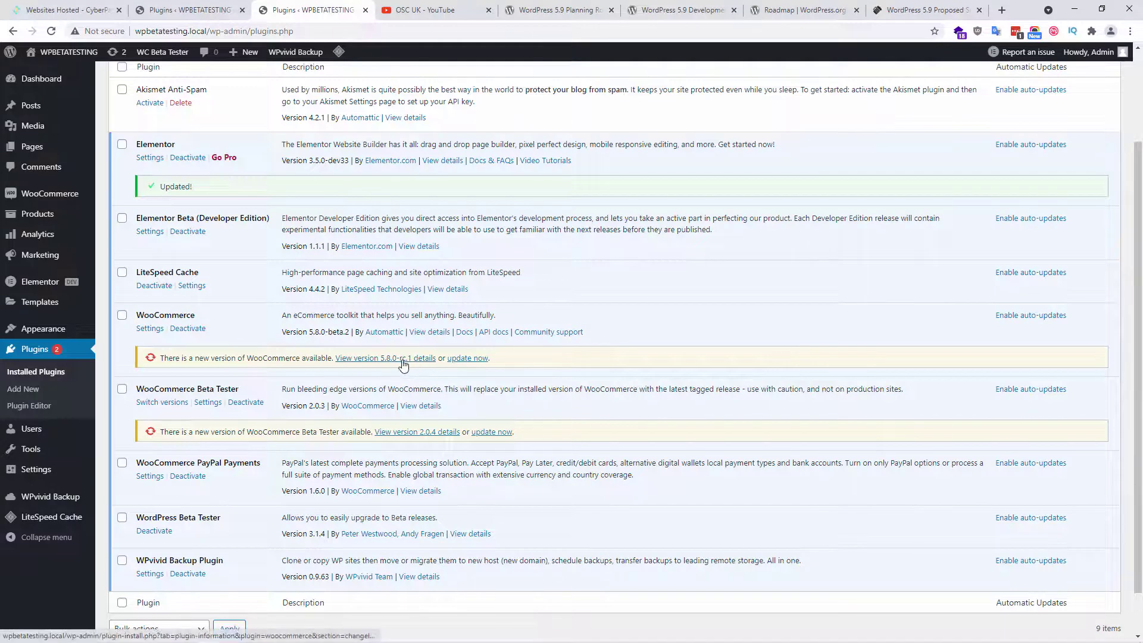
pyautogui.click(479, 359)
pyautogui.scroll(-1, 481, 361)
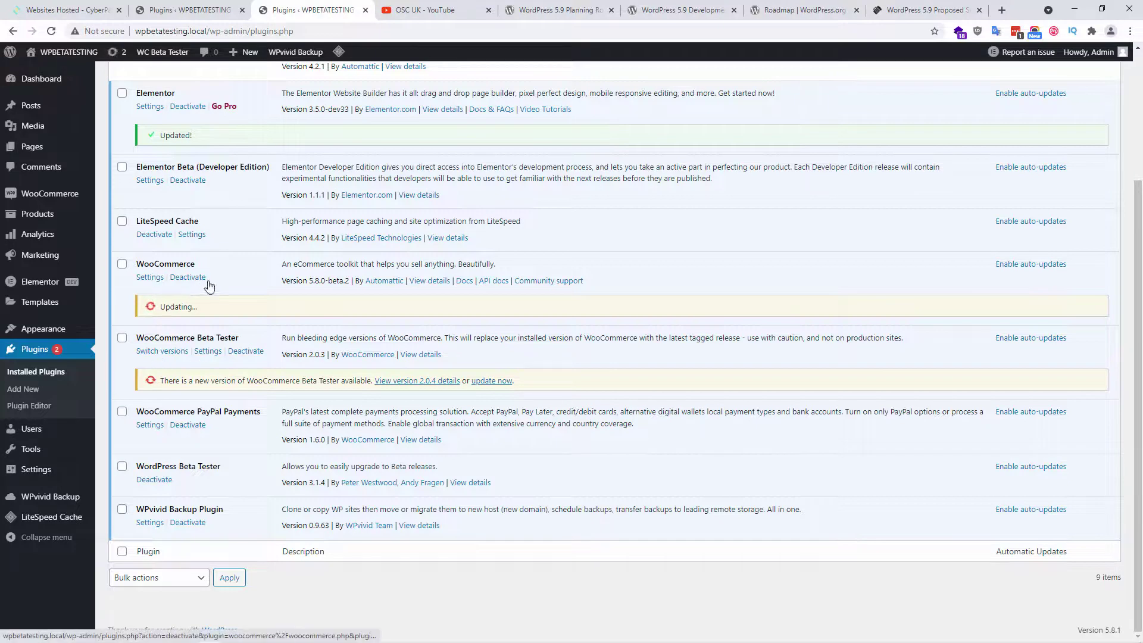
pyautogui.moveTo(319, 283); pyautogui.dragTo(356, 283)
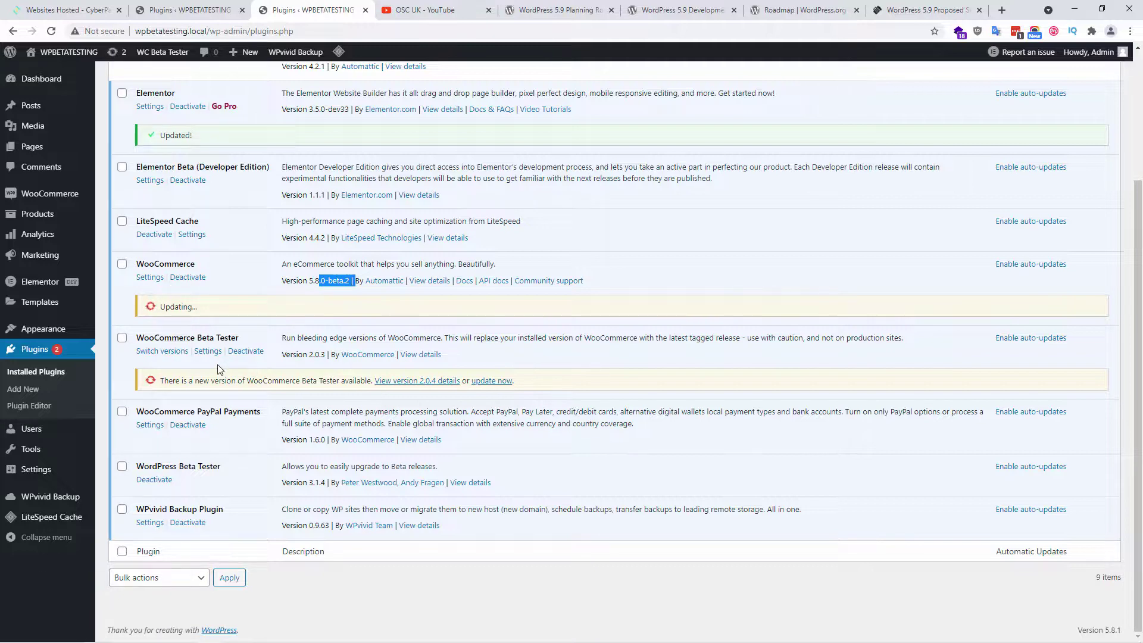
# Update the WooCommerce Beta Tester plugin to version 2.0.4.
pyautogui.scroll(1, 217, 367)
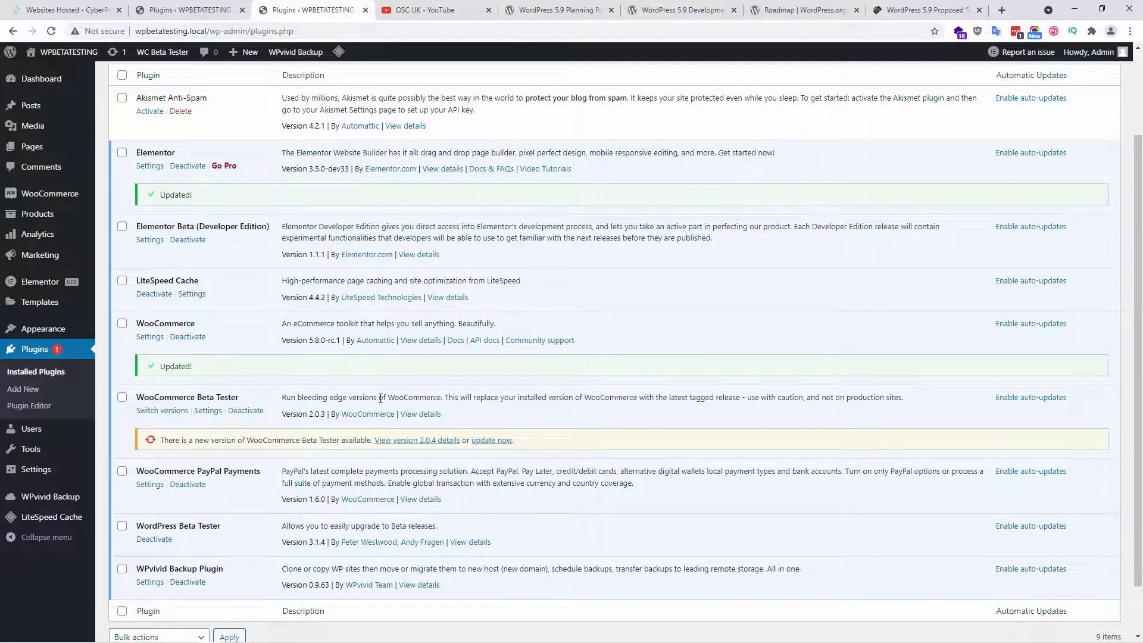
pyautogui.click(489, 441)
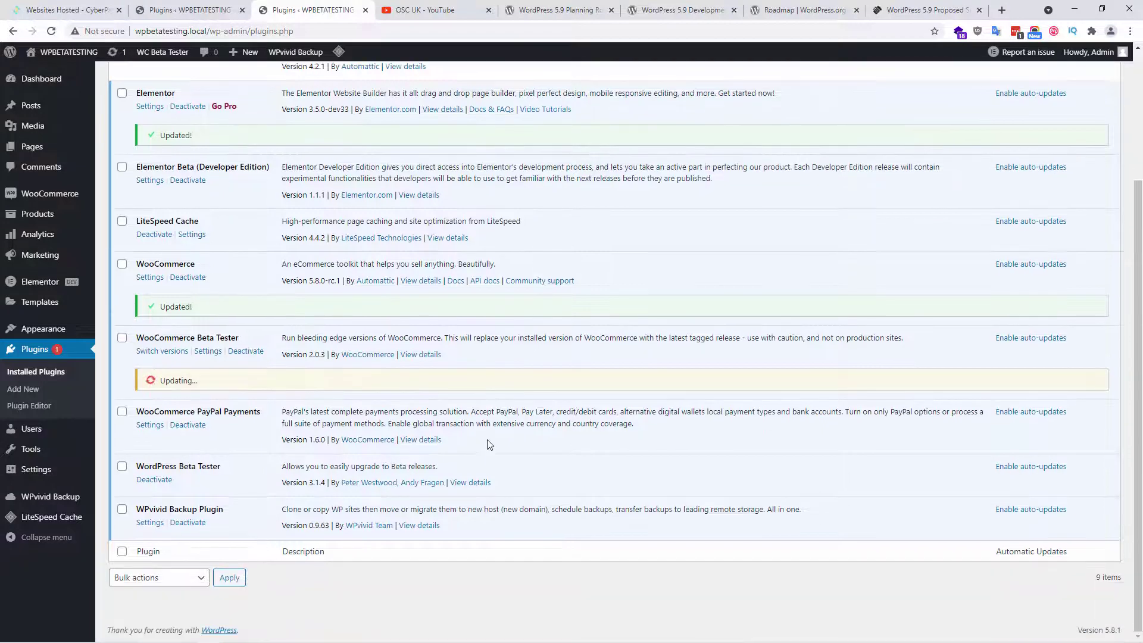
pyautogui.scroll(2, 484, 439)
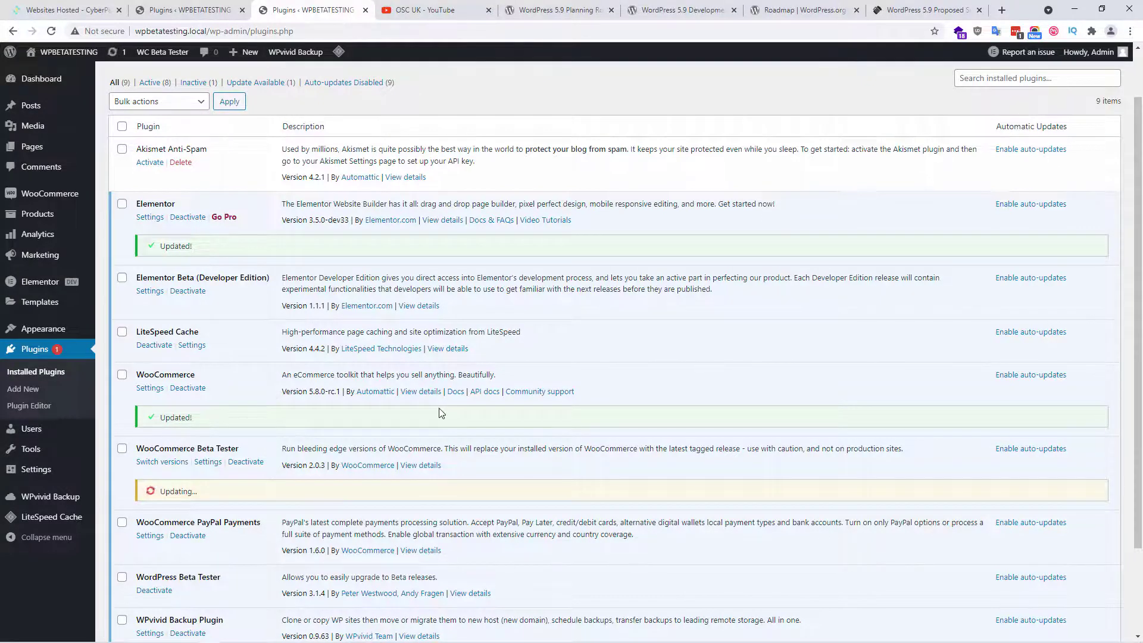
pyautogui.scroll(-1, 441, 413)
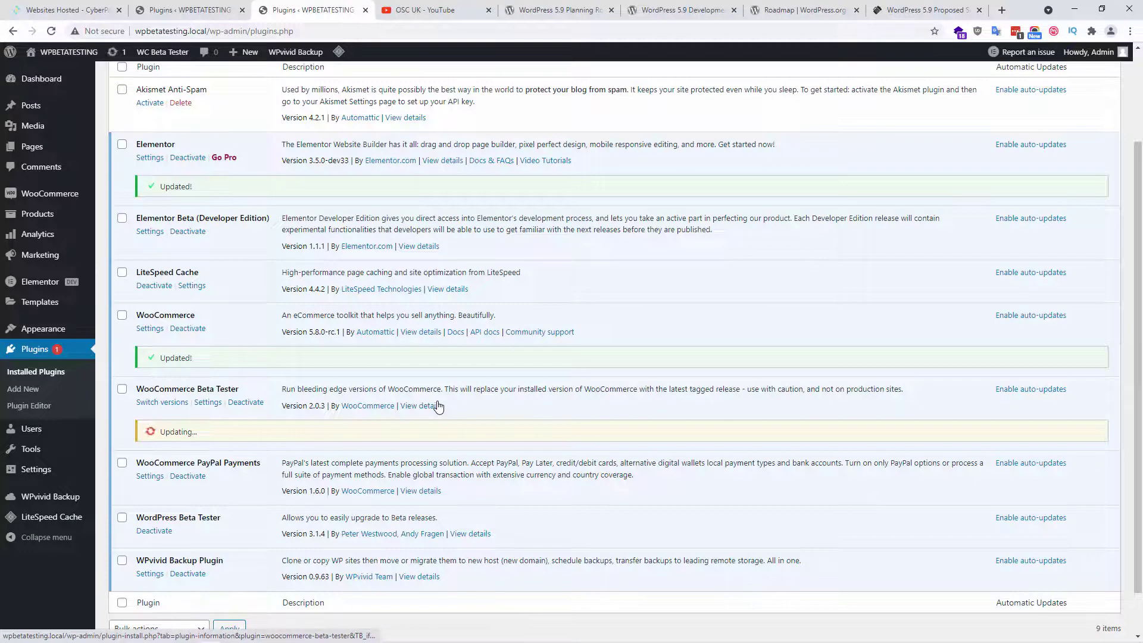
# Open the Beta Testing settings page of the WPBETATESTING site.
pyautogui.moveTo(45, 472)
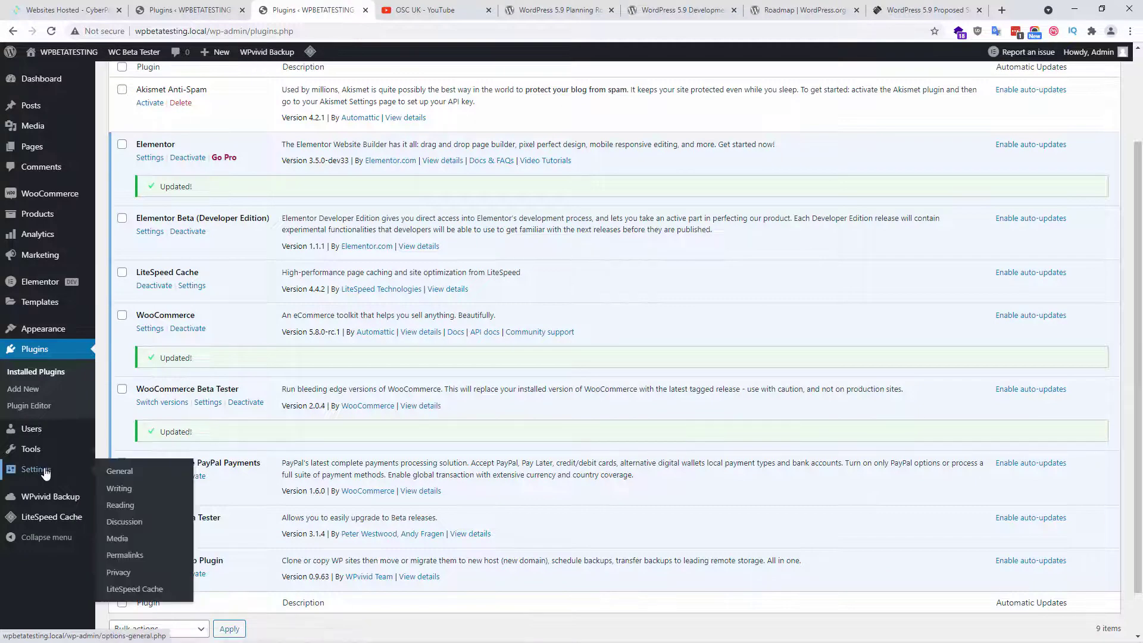
pyautogui.moveTo(44, 451)
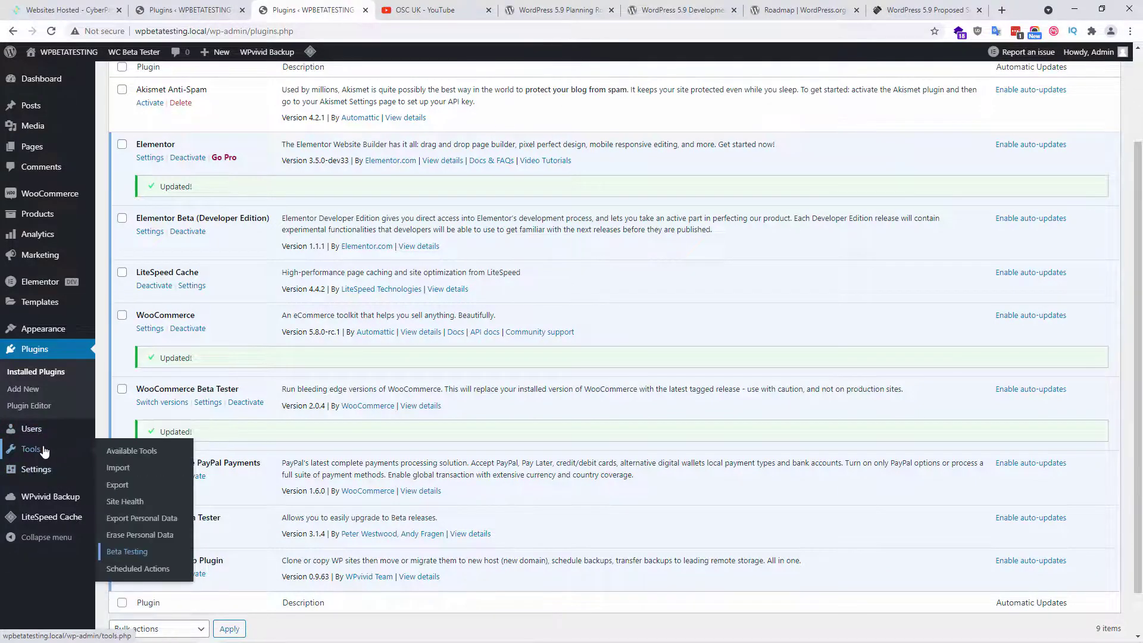
pyautogui.click(143, 554)
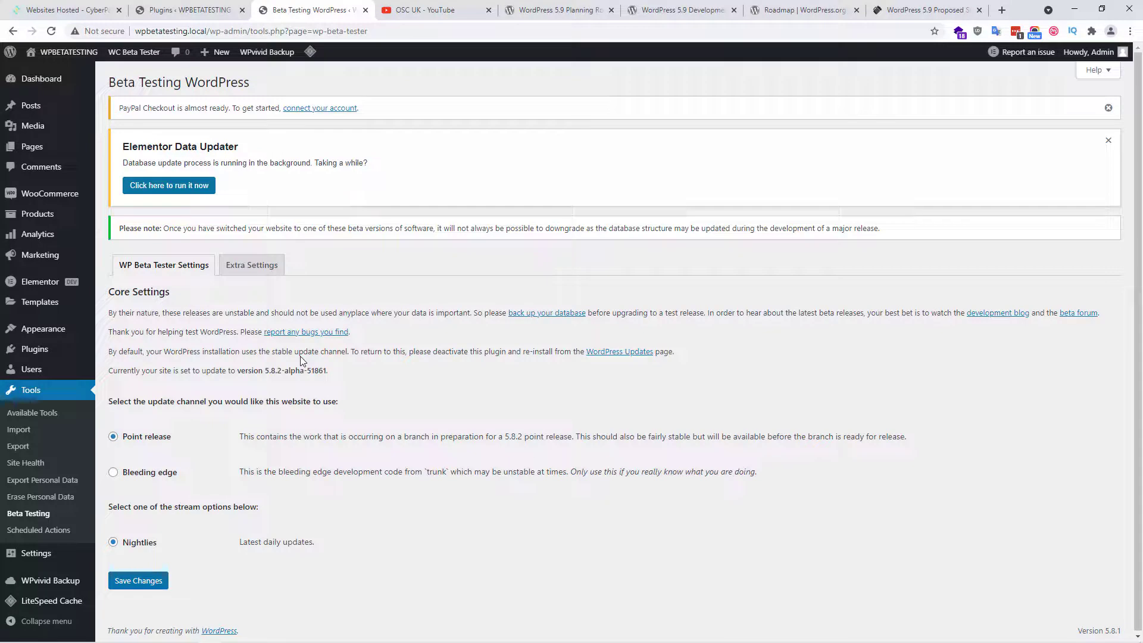
# Check the site's current WordPress version on the About WordPress page in the other WPBETATESTING tab.
pyautogui.moveTo(38, 52)
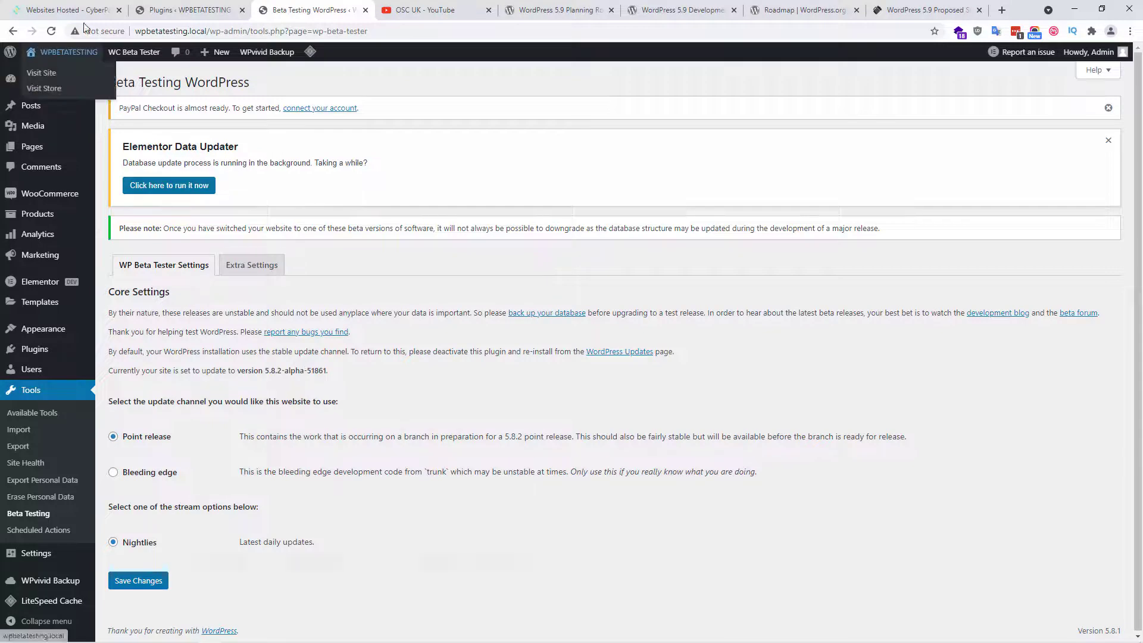
pyautogui.click(185, 9)
pyautogui.click(68, 9)
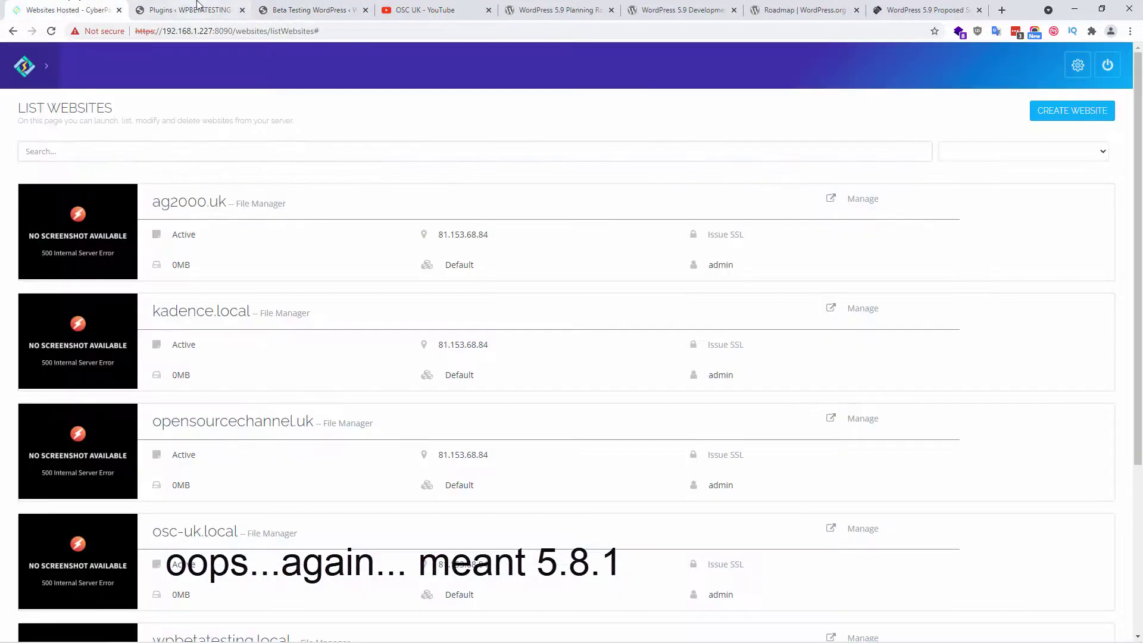
pyautogui.click(191, 10)
pyautogui.moveTo(10, 52)
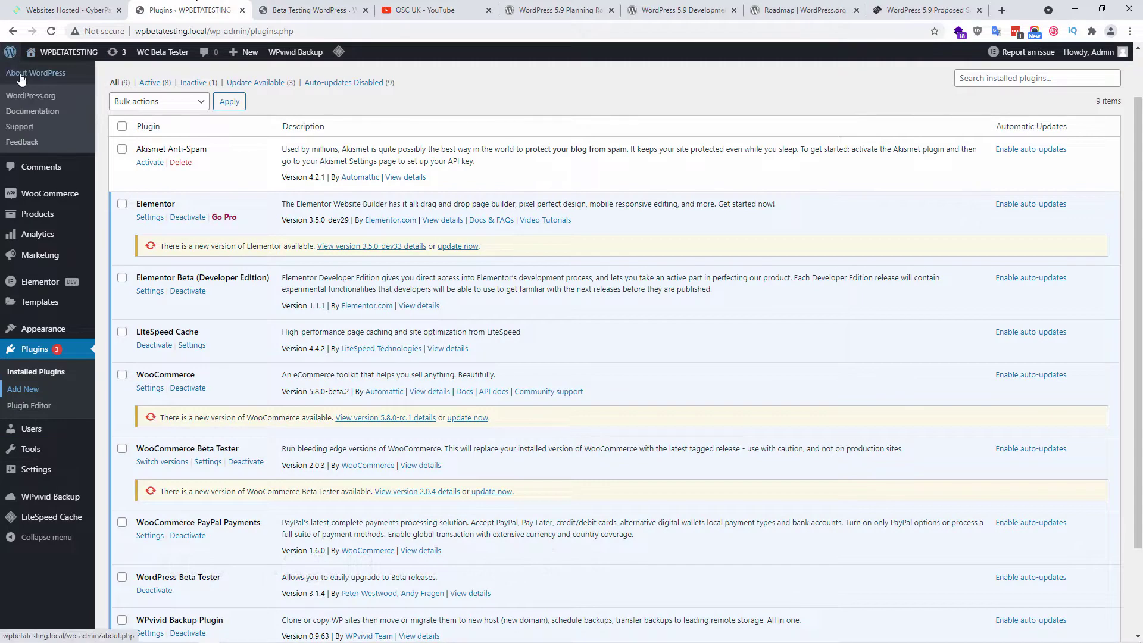
pyautogui.click(21, 76)
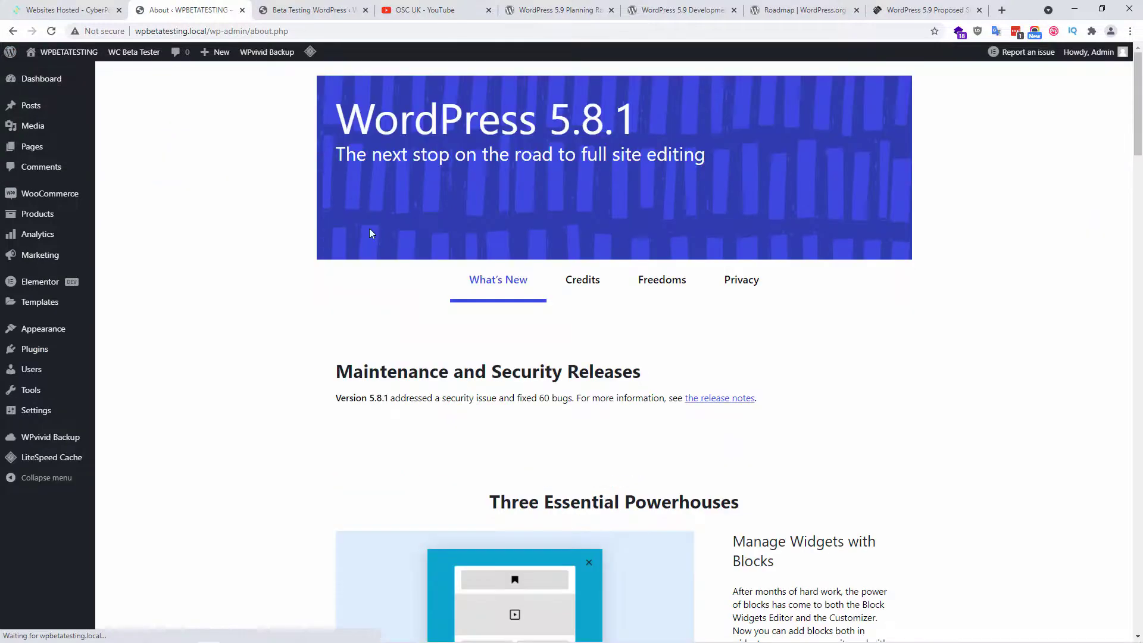
# Return to the Beta Testing settings, go to WordPress Updates, and update the site to the latest 5.8 nightly.
pyautogui.click(314, 9)
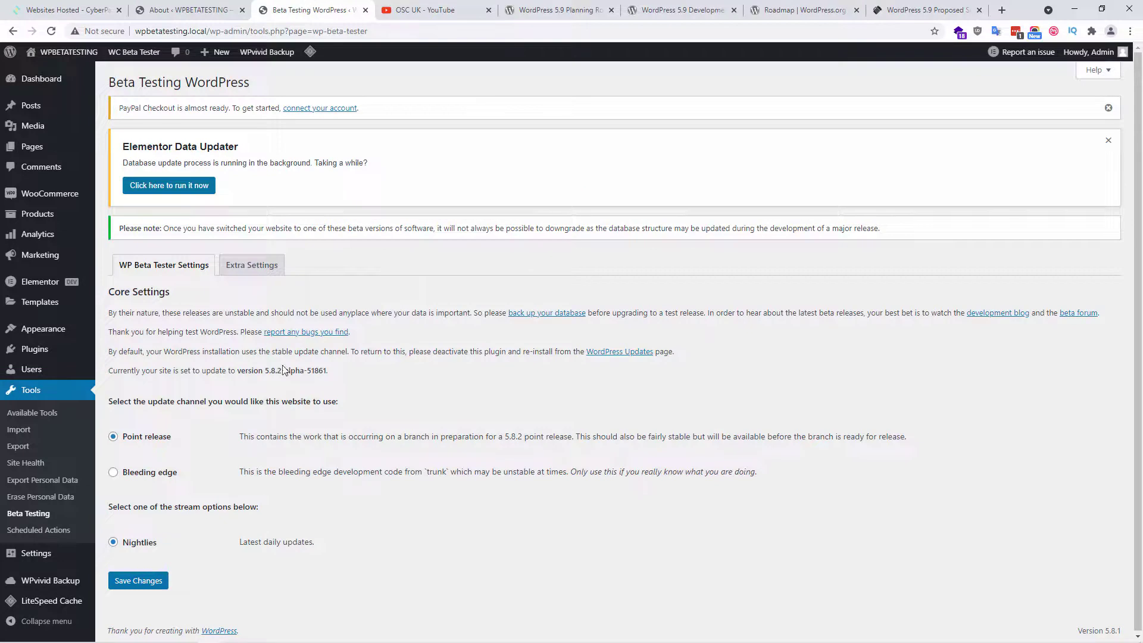
pyautogui.moveTo(307, 370); pyautogui.dragTo(328, 372)
pyautogui.click(612, 356)
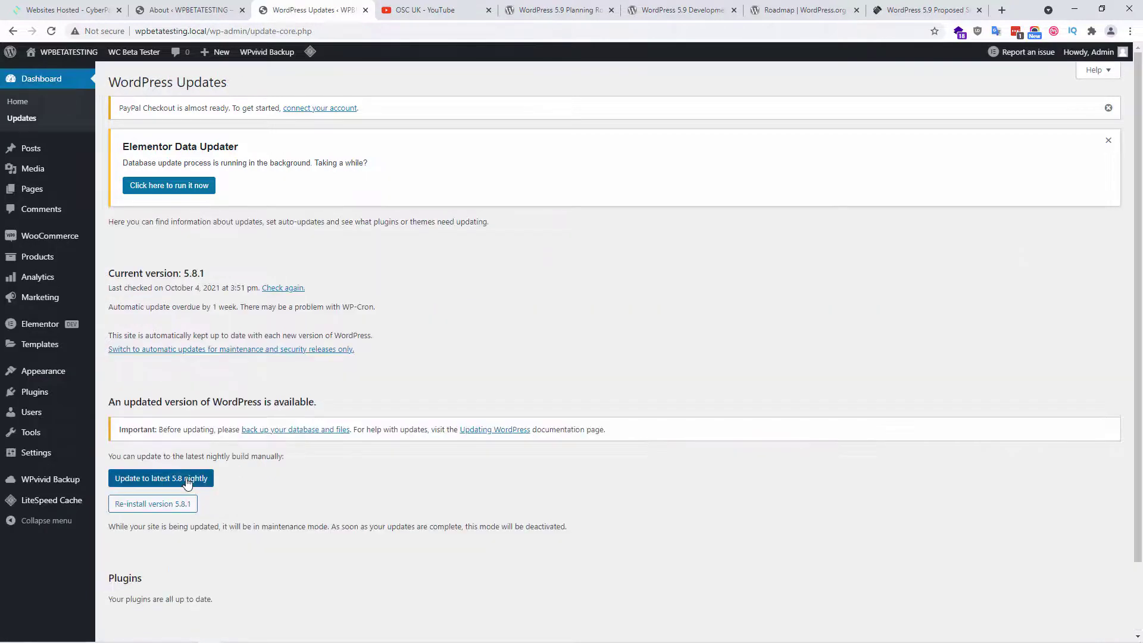
pyautogui.click(186, 481)
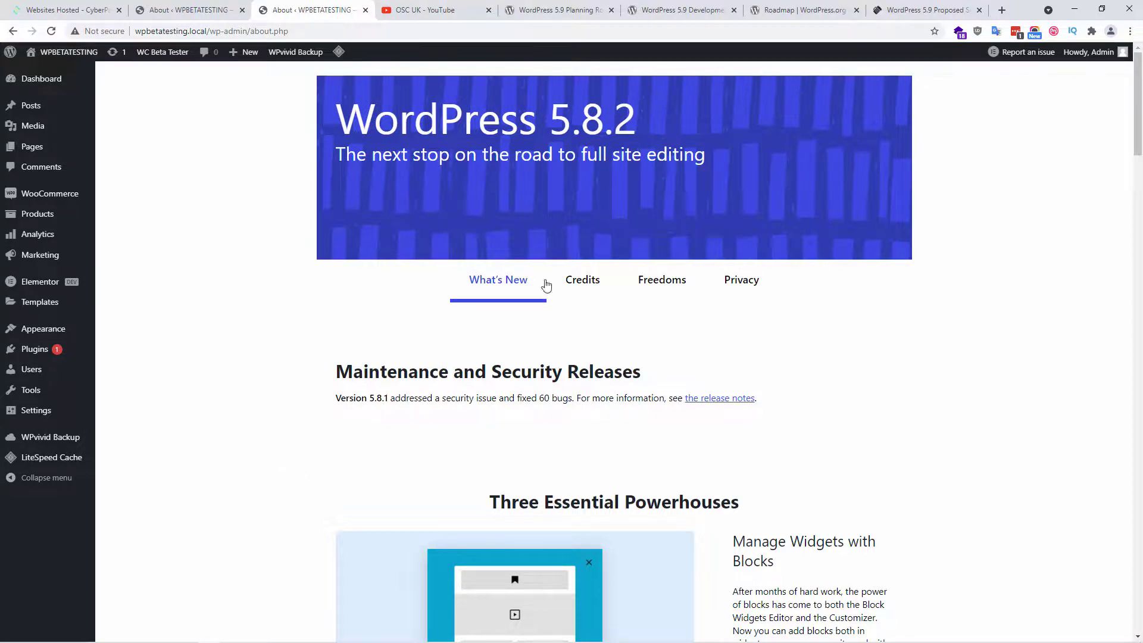
# Examine the About page after the update, highlighting the version in its heading and the development version number in the footer.
pyautogui.moveTo(548, 107); pyautogui.dragTo(732, 61)
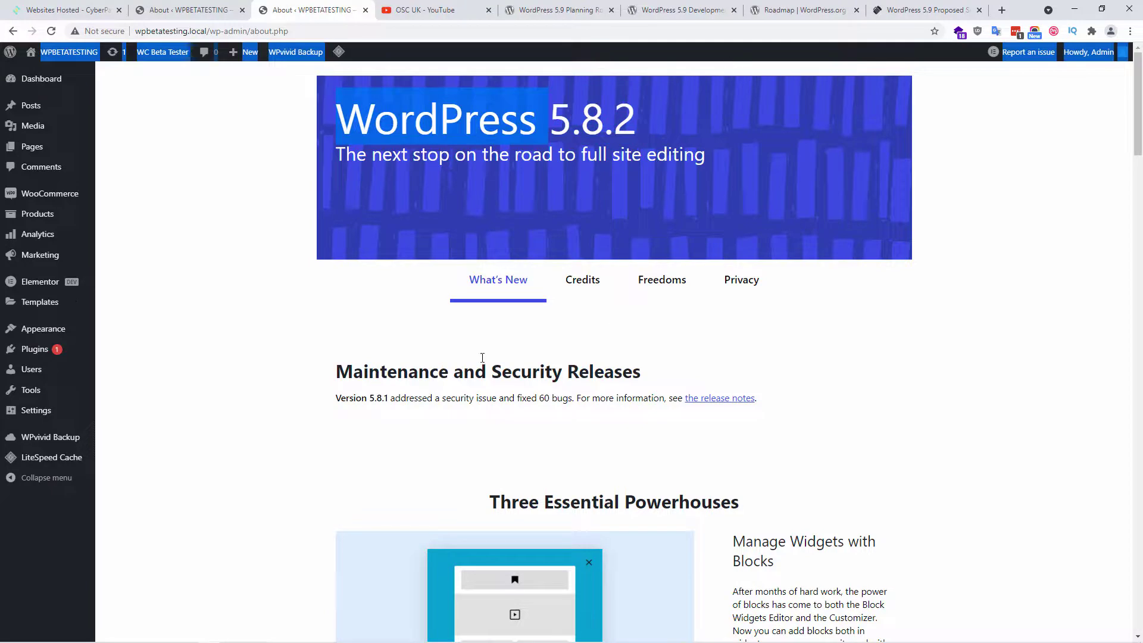
pyautogui.click(310, 301)
pyautogui.scroll(-20, 704, 395)
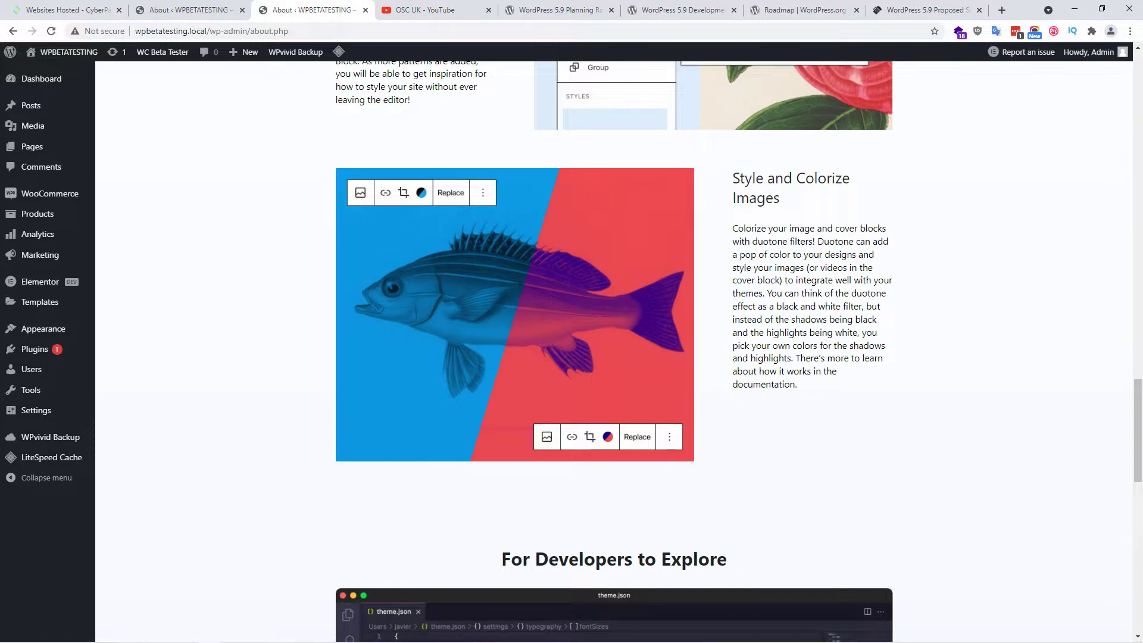
pyautogui.moveTo(1137, 431); pyautogui.dragTo(1138, 581)
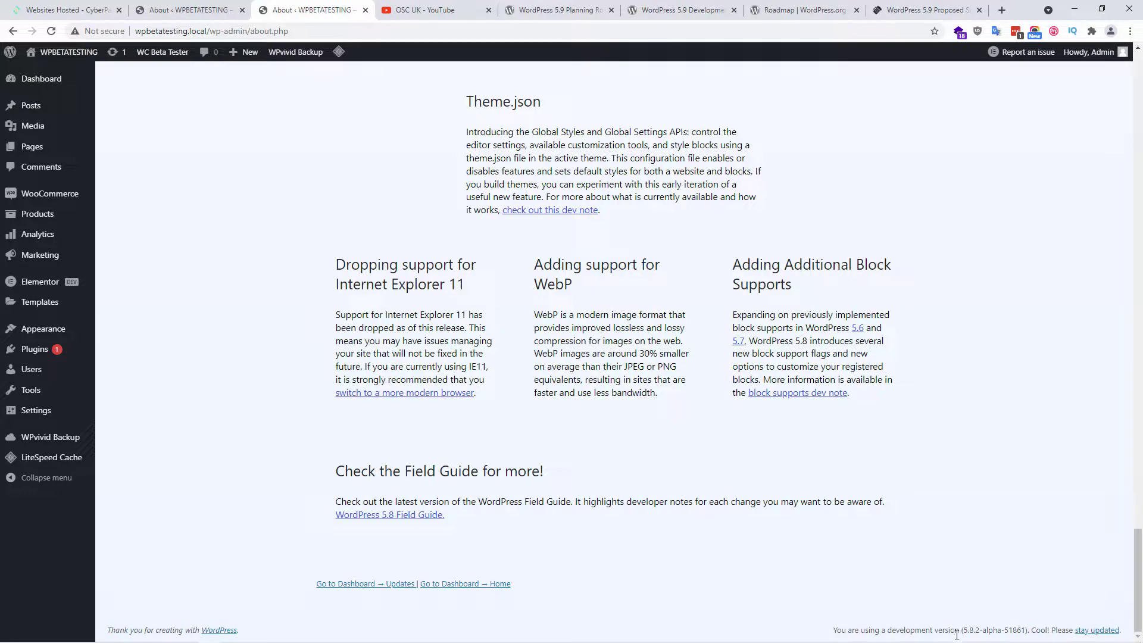
pyautogui.moveTo(959, 631)
pyautogui.mouseDown()
pyautogui.moveTo(1010, 629)
pyautogui.moveTo(954, 629)
pyautogui.mouseUp()
pyautogui.click(1027, 630)
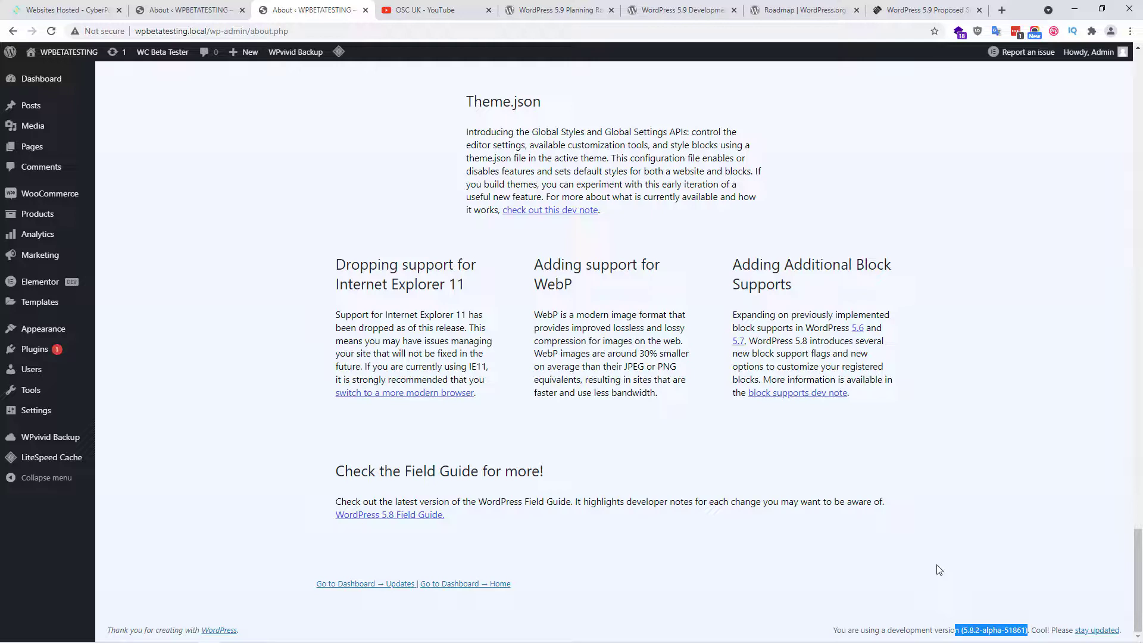
pyautogui.scroll(10, 938, 569)
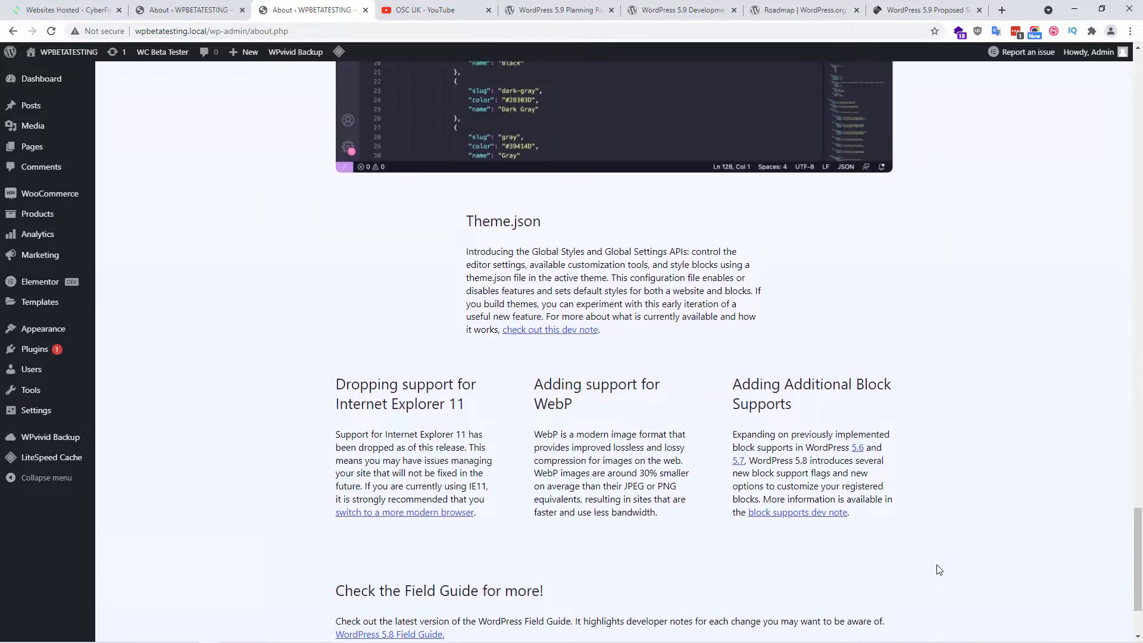
pyautogui.scroll(15, 938, 569)
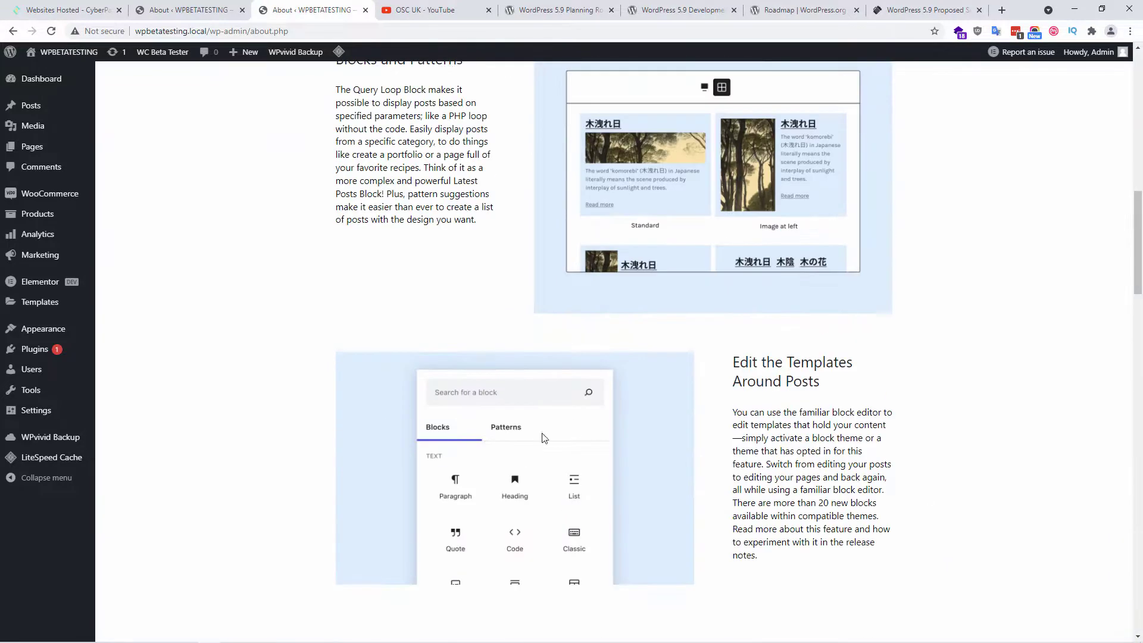
pyautogui.scroll(10, 570, 365)
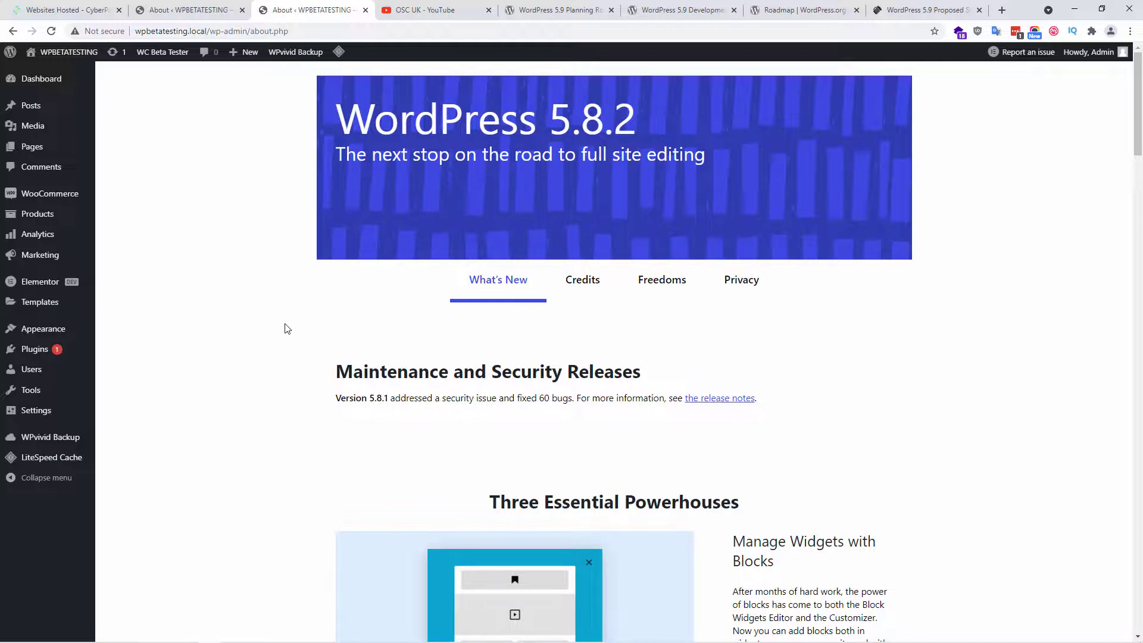
# Set the Beta Testing update channel to Bleeding edge and save the changes.
pyautogui.moveTo(36, 416)
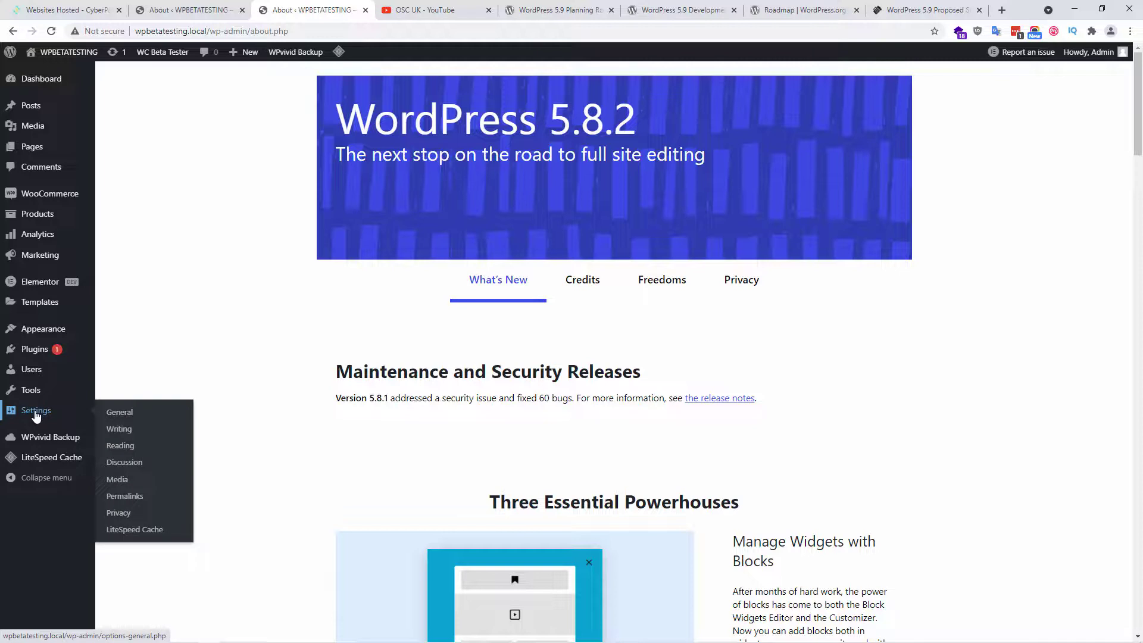
pyautogui.moveTo(40, 392)
pyautogui.click(131, 499)
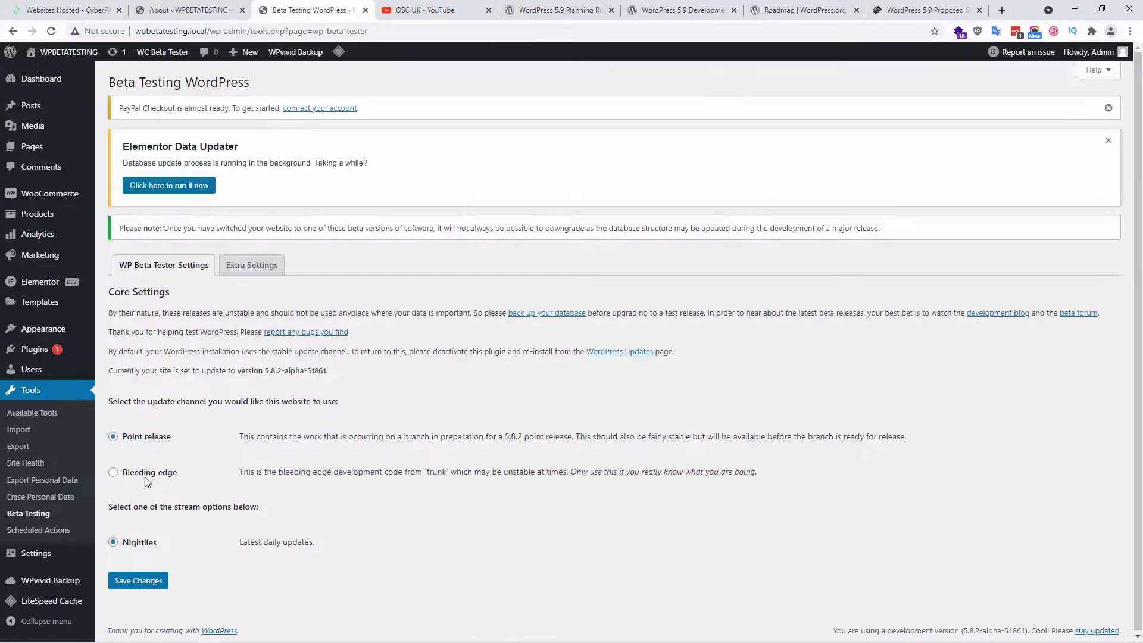
pyautogui.click(114, 473)
pyautogui.click(137, 582)
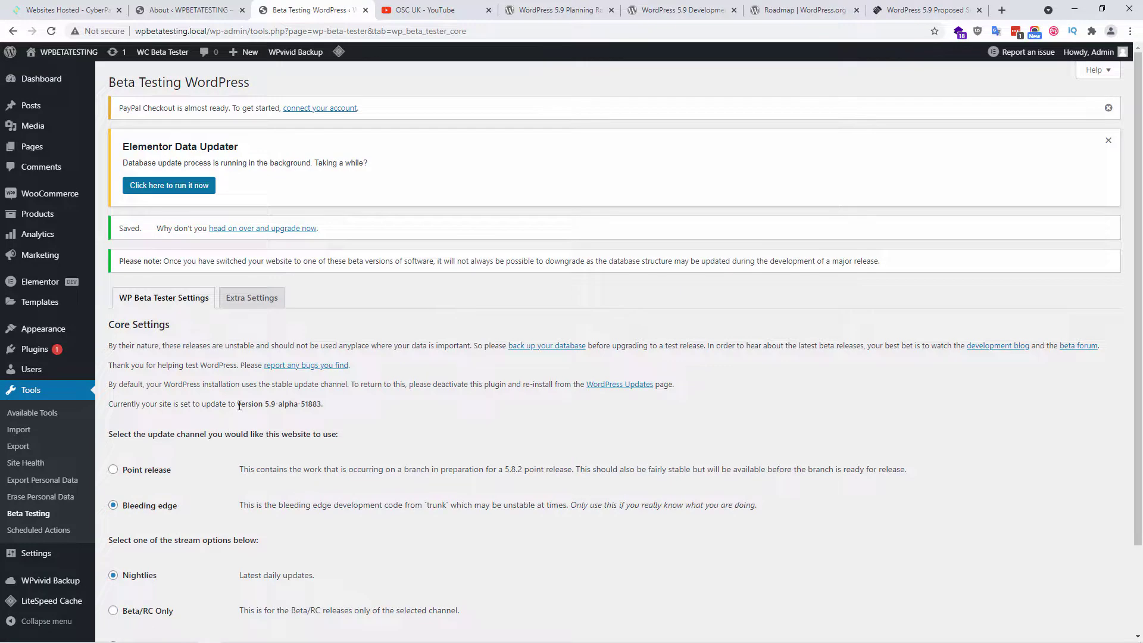
# Highlight the target version, update WordPress to the latest 5.9 nightly from the WordPress Updates page, and skim the What's New content.
pyautogui.moveTo(241, 401); pyautogui.dragTo(278, 405)
pyautogui.click(331, 402)
pyautogui.click(595, 384)
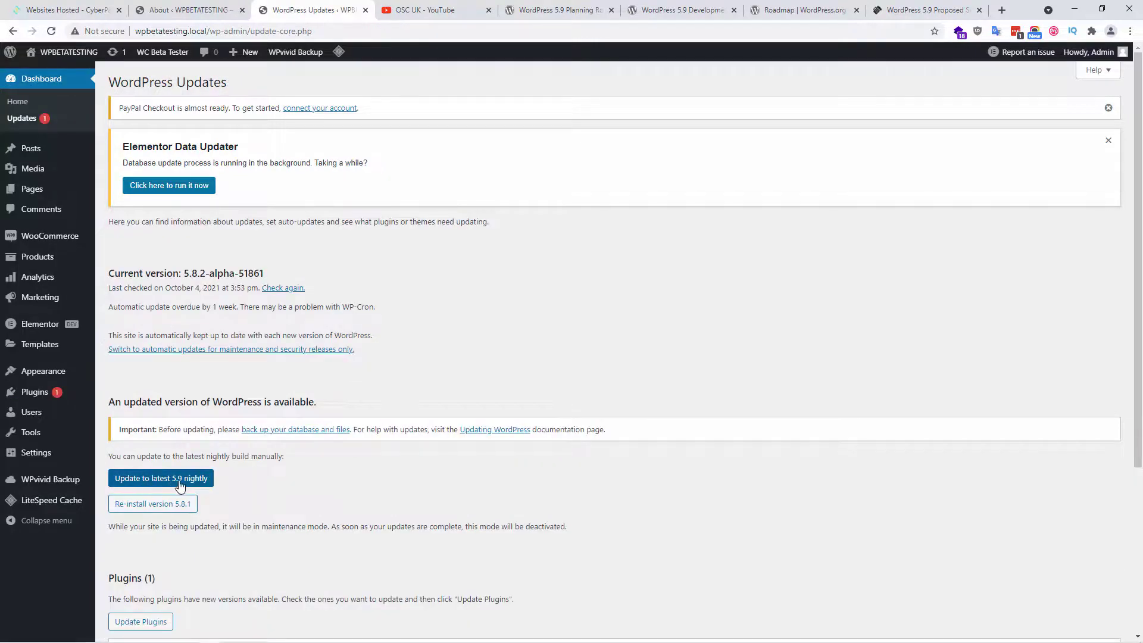
pyautogui.click(202, 482)
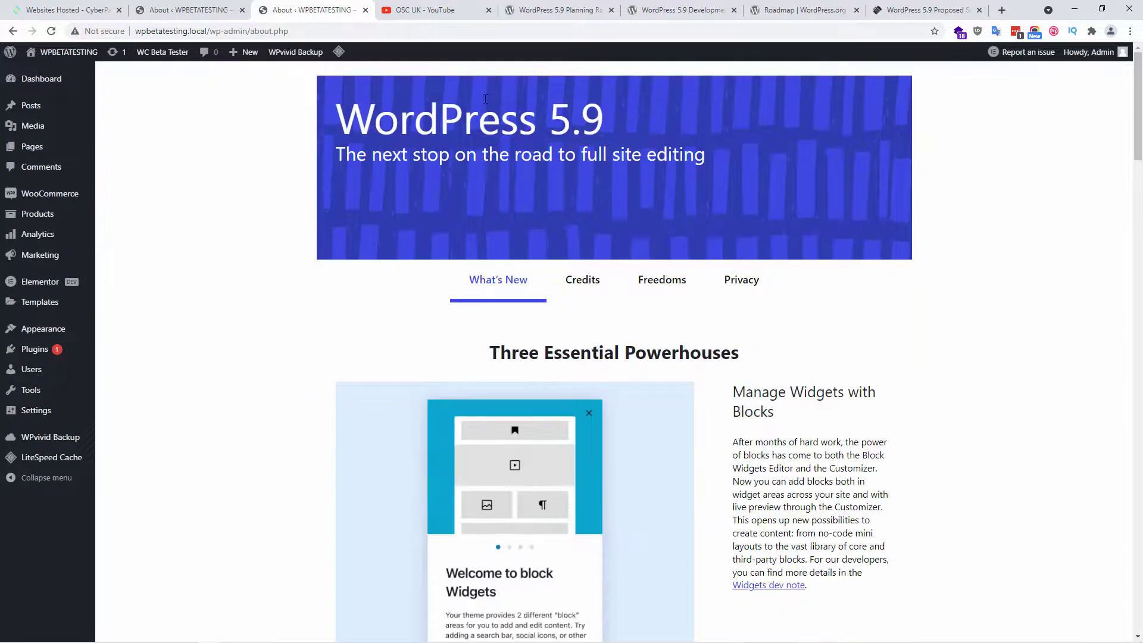
pyautogui.scroll(-10, 975, 321)
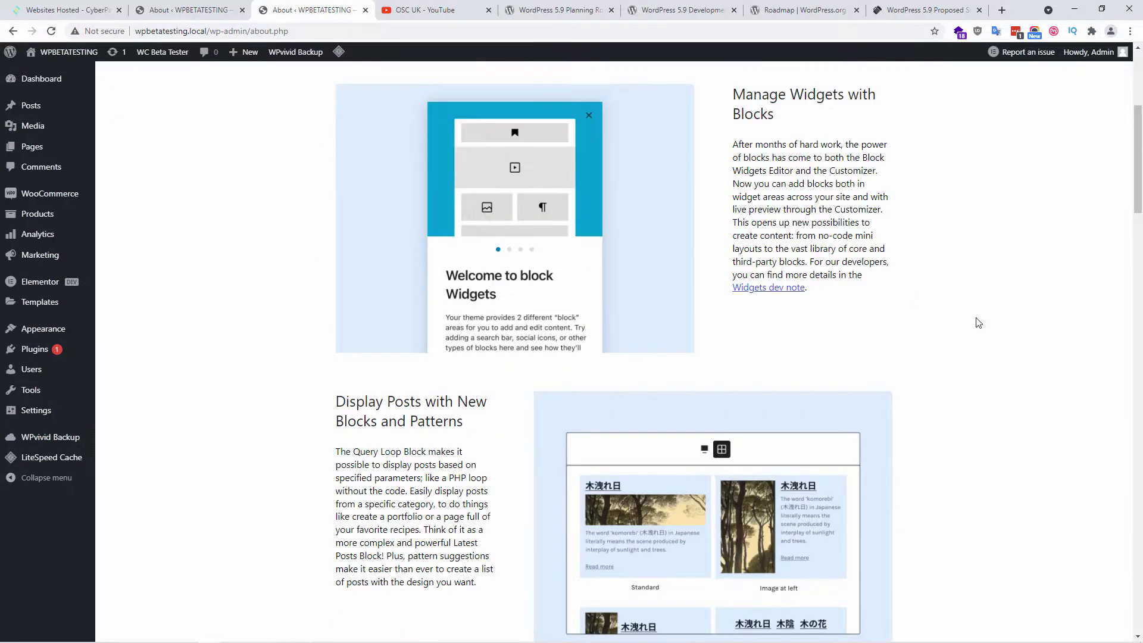
pyautogui.scroll(-3, 602, 419)
pyautogui.scroll(10, 602, 418)
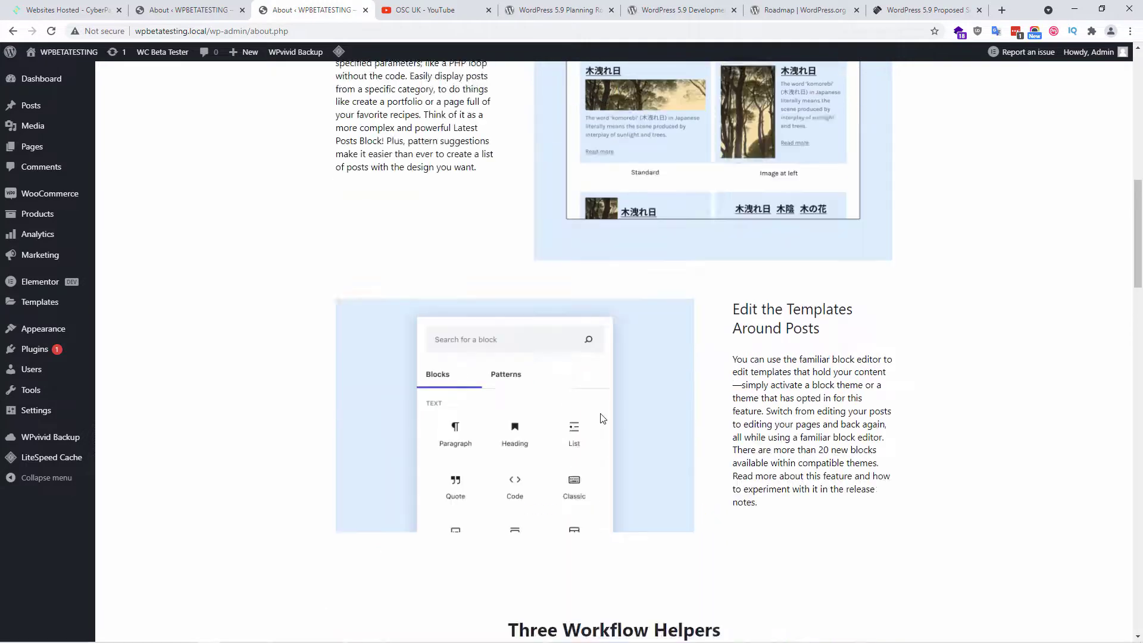
# Review the WordPress.org Roadmap from the 2021 goals to the four phases of Gutenberg, highlighting part of the easier editing phase.
pyautogui.click(825, 5)
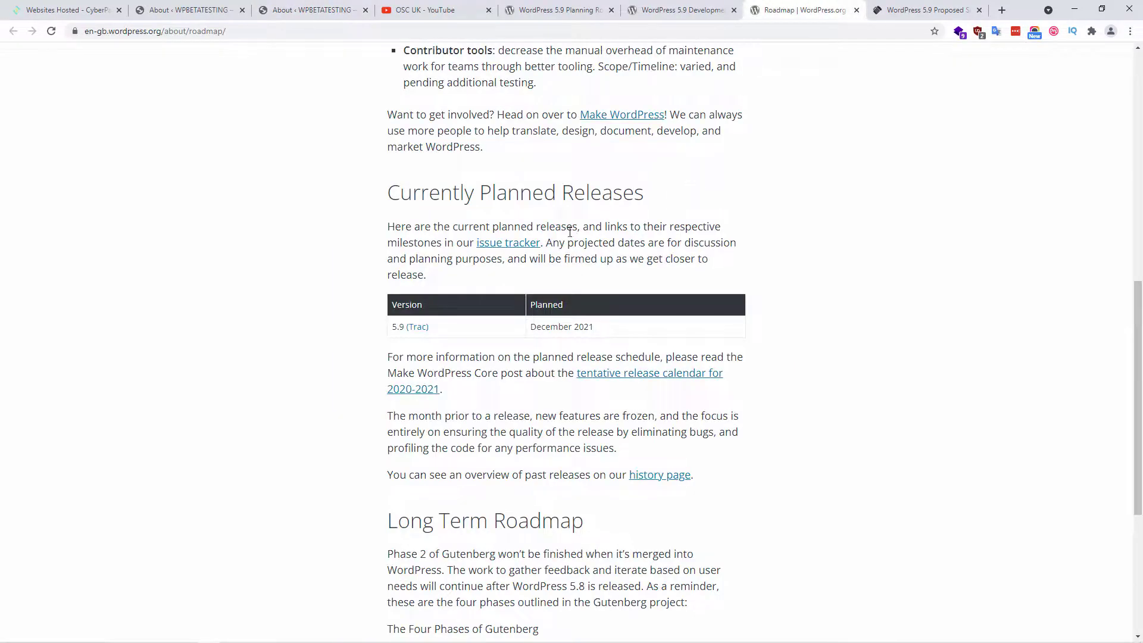
pyautogui.scroll(3, 692, 383)
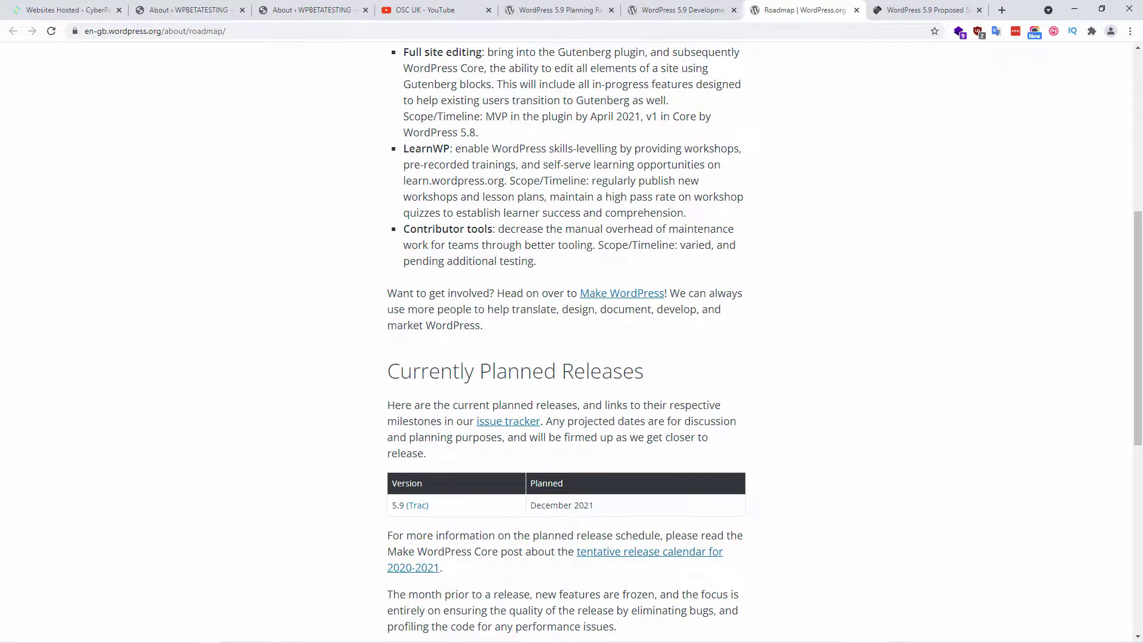
pyautogui.moveTo(1139, 221); pyautogui.dragTo(1122, 158)
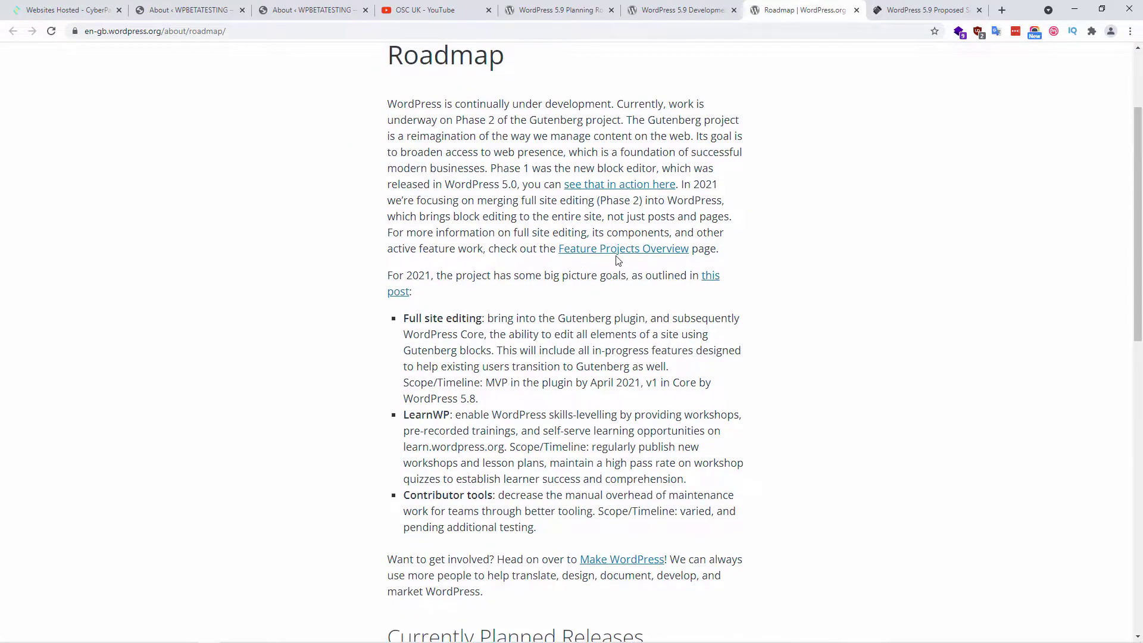
pyautogui.scroll(-3, 882, 388)
pyautogui.scroll(-10, 883, 388)
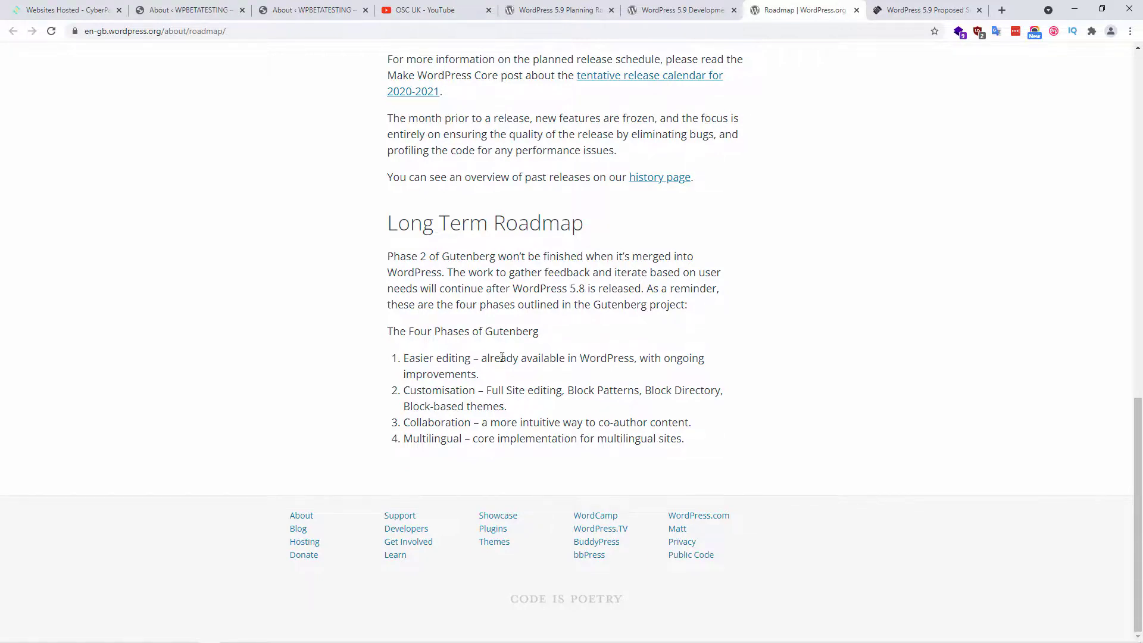
pyautogui.moveTo(502, 357); pyautogui.dragTo(548, 358)
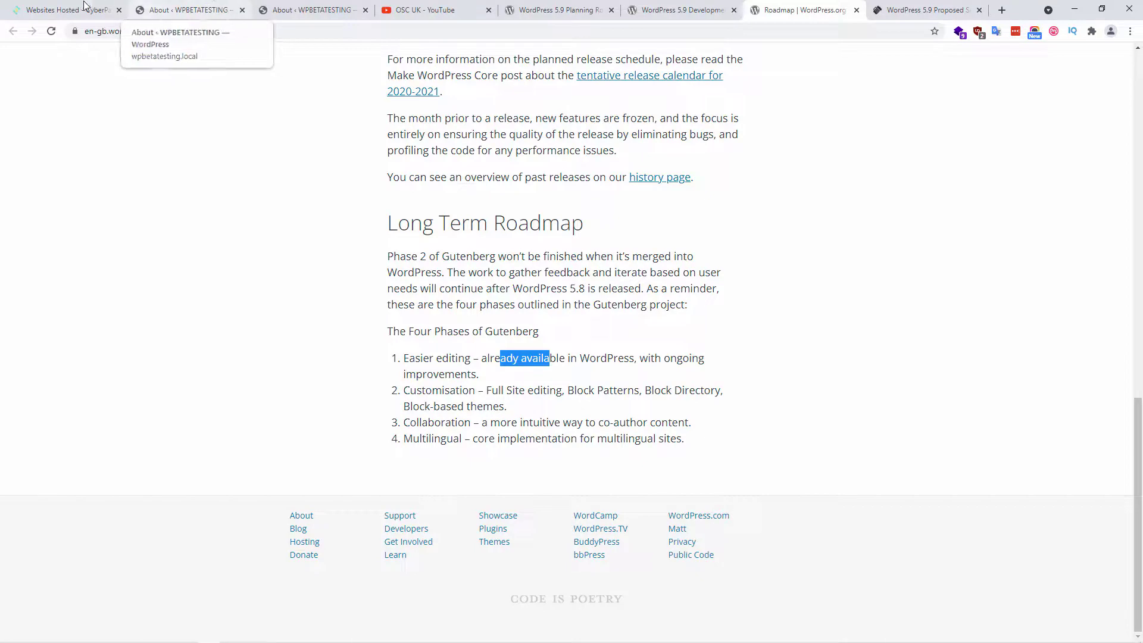
# Switch to CyberPanel's website list and open the kadence.local site in a new tab.
pyautogui.click(66, 9)
pyautogui.scroll(-4, 369, 373)
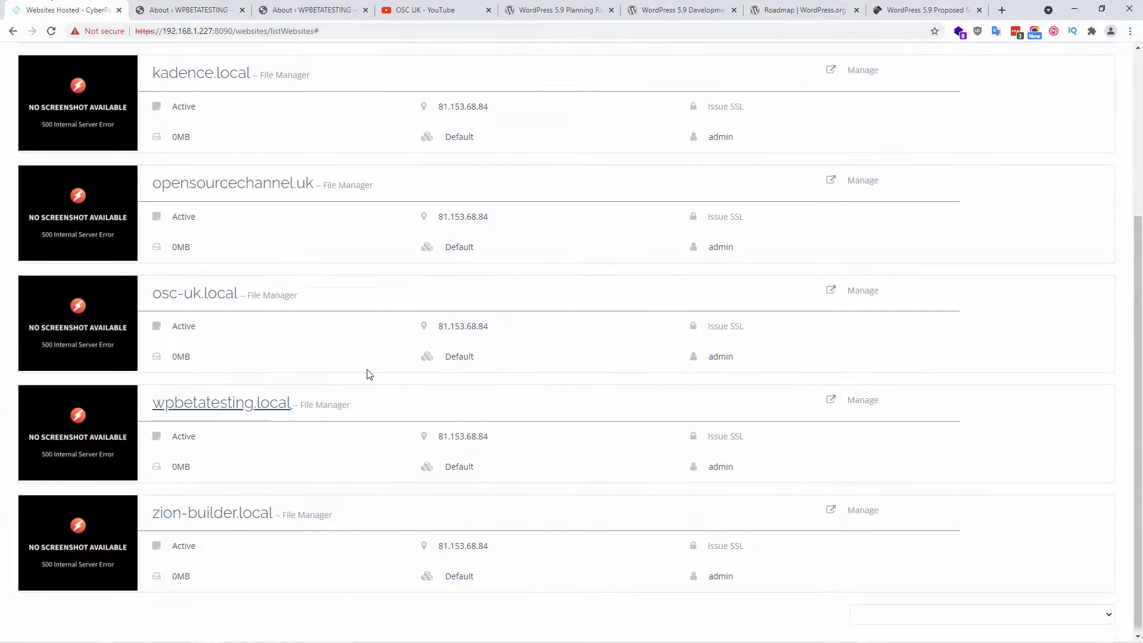
pyautogui.scroll(1, 330, 456)
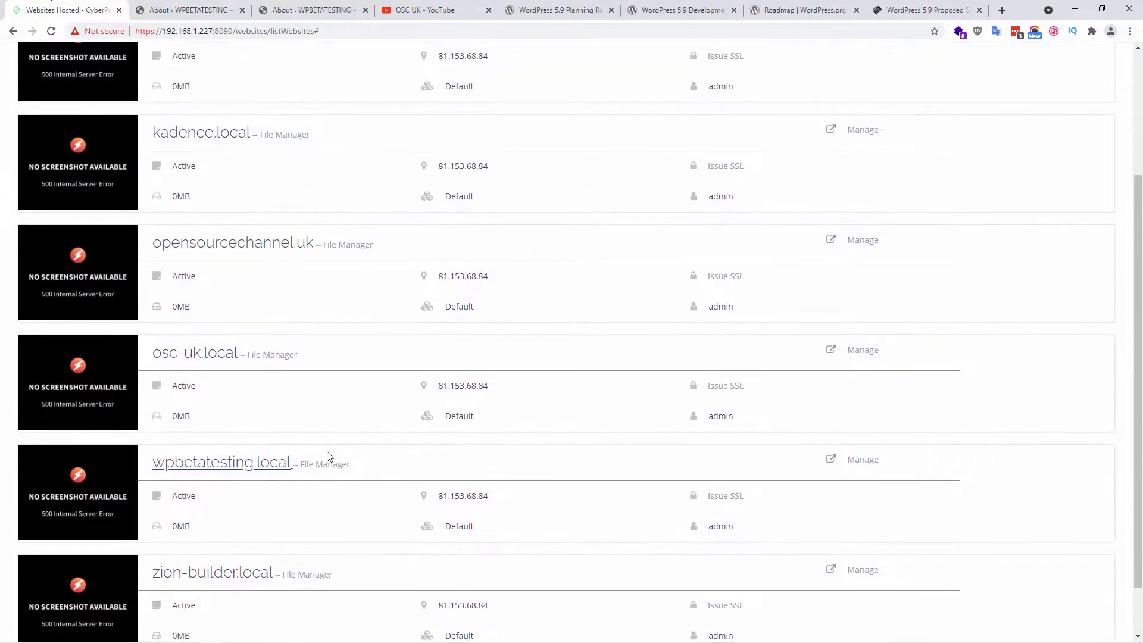
pyautogui.middleClick(217, 140)
pyautogui.click(177, 6)
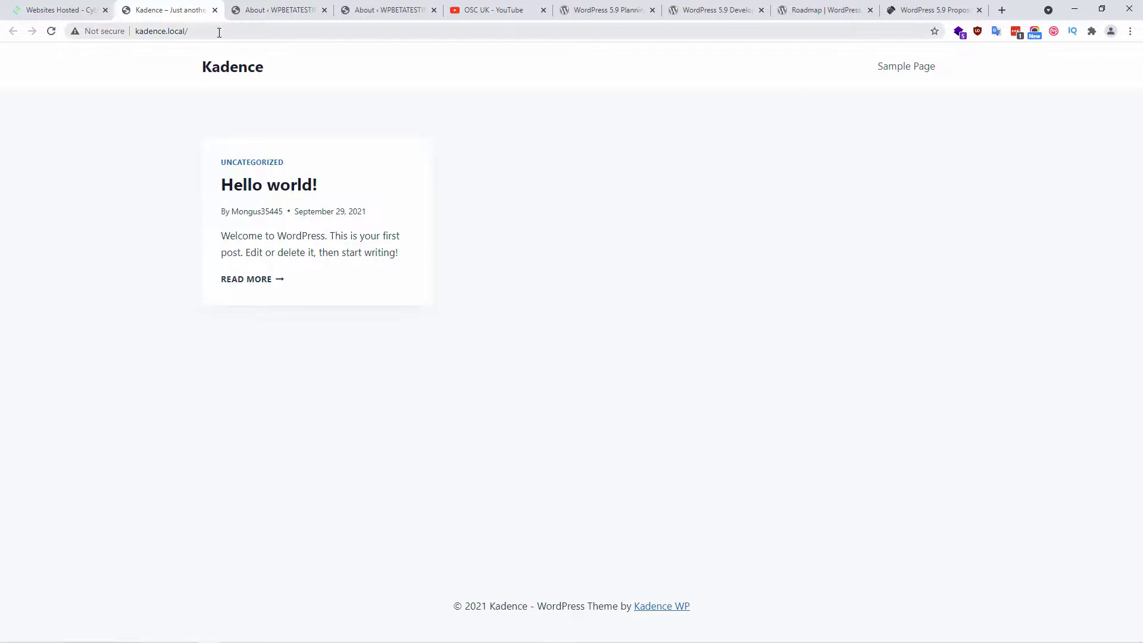
# Look through the hosted websites in CyberPanel again and return to the Kadence site.
pyautogui.click(111, 12)
pyautogui.scroll(2, 265, 204)
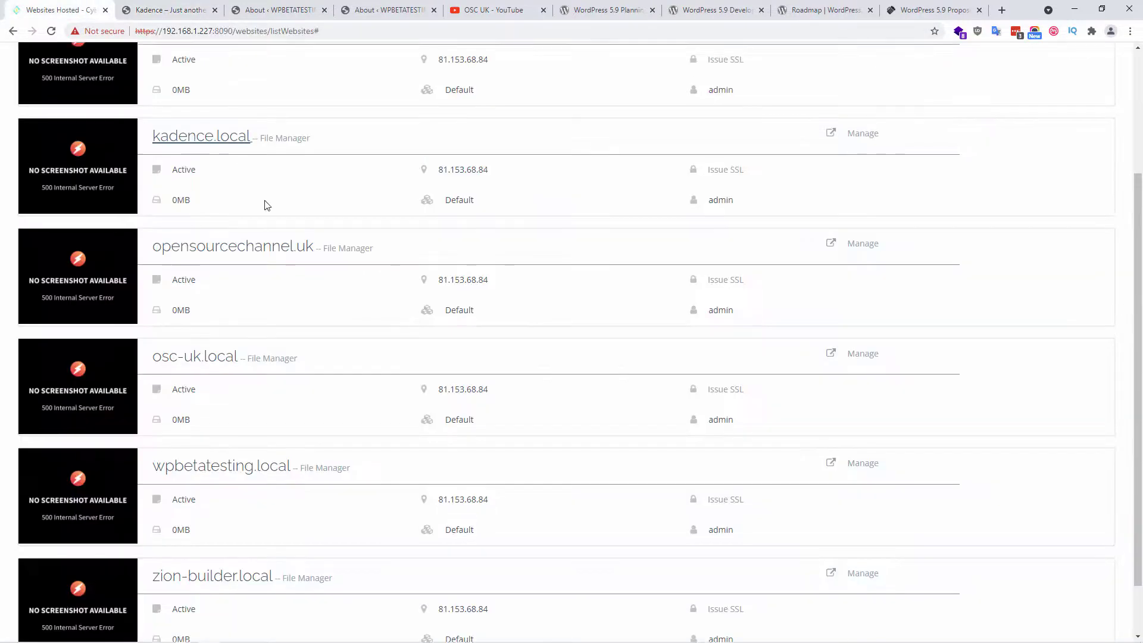
pyautogui.scroll(-3, 286, 306)
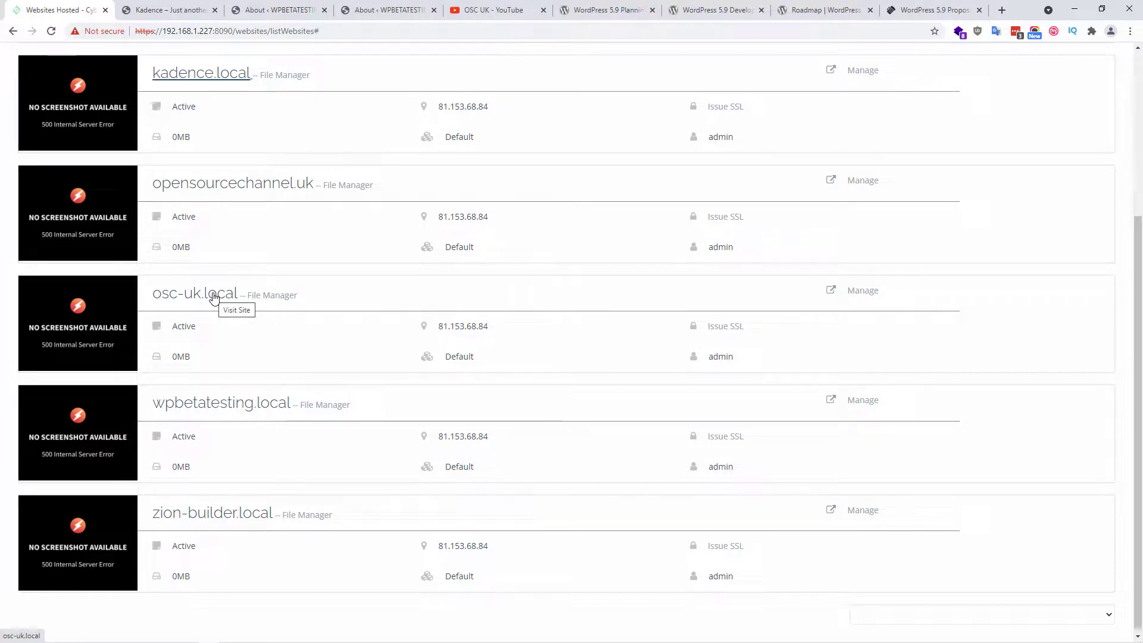
pyautogui.click(194, 4)
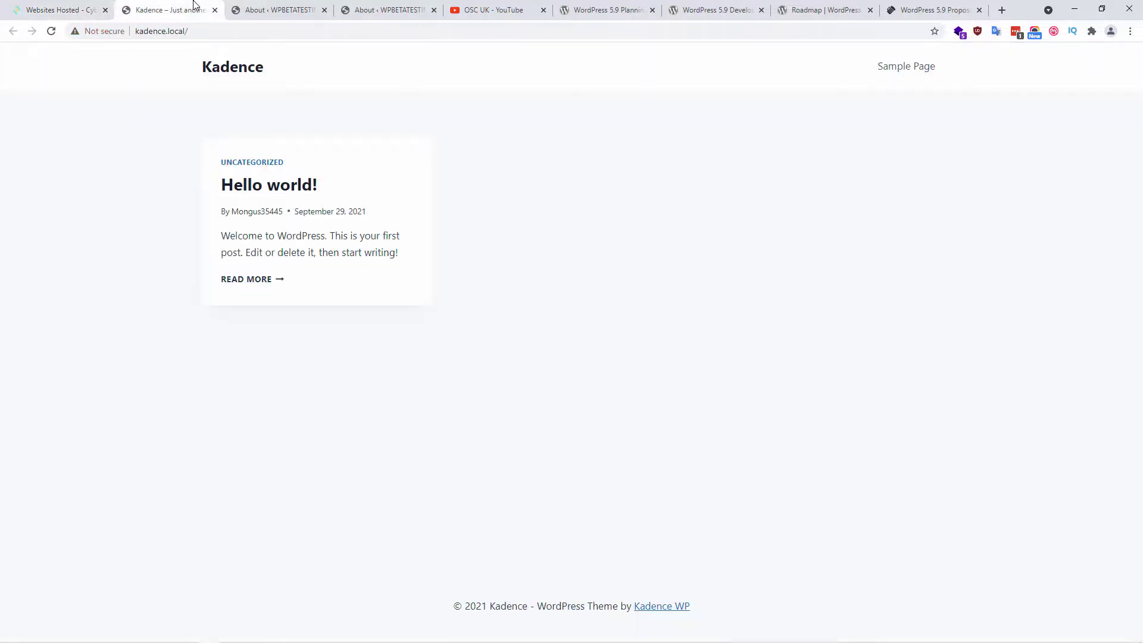